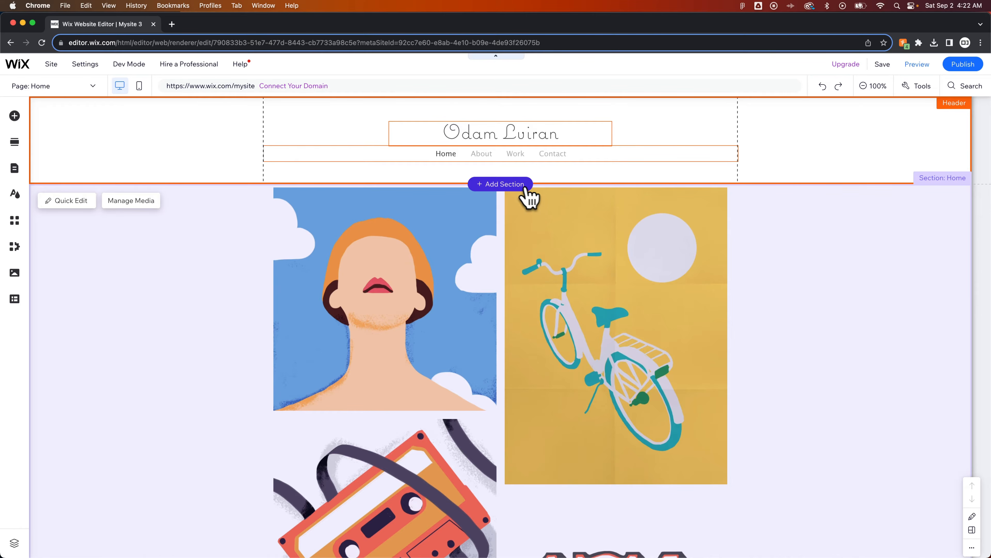
- Add an empty white section from the Basic designs between the header and the image gallery
left_click(506, 187)
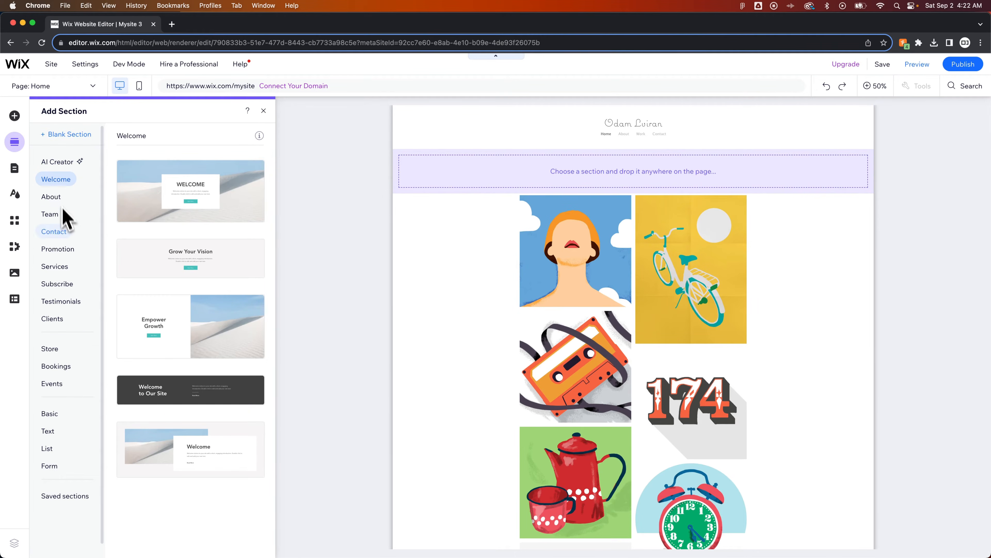
left_click(55, 416)
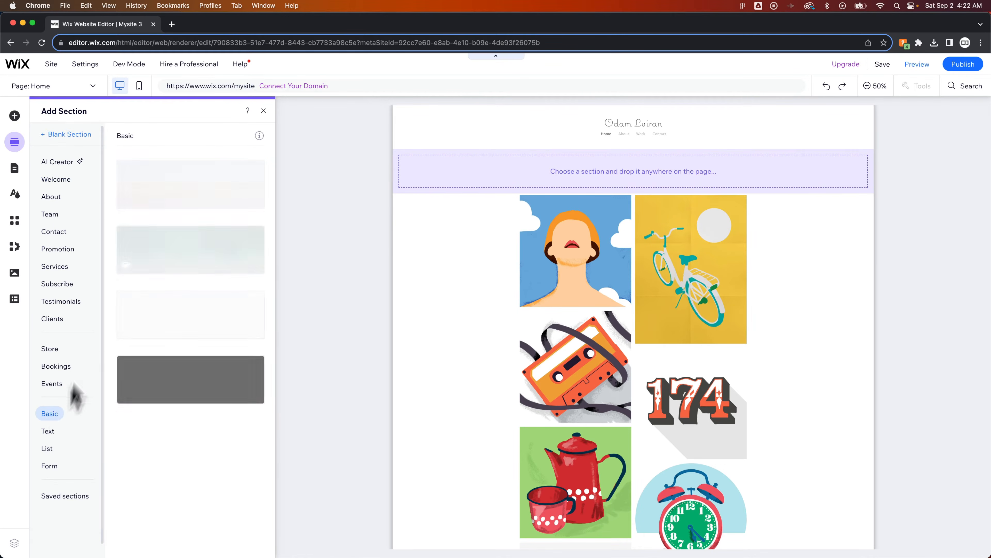
left_click(188, 320)
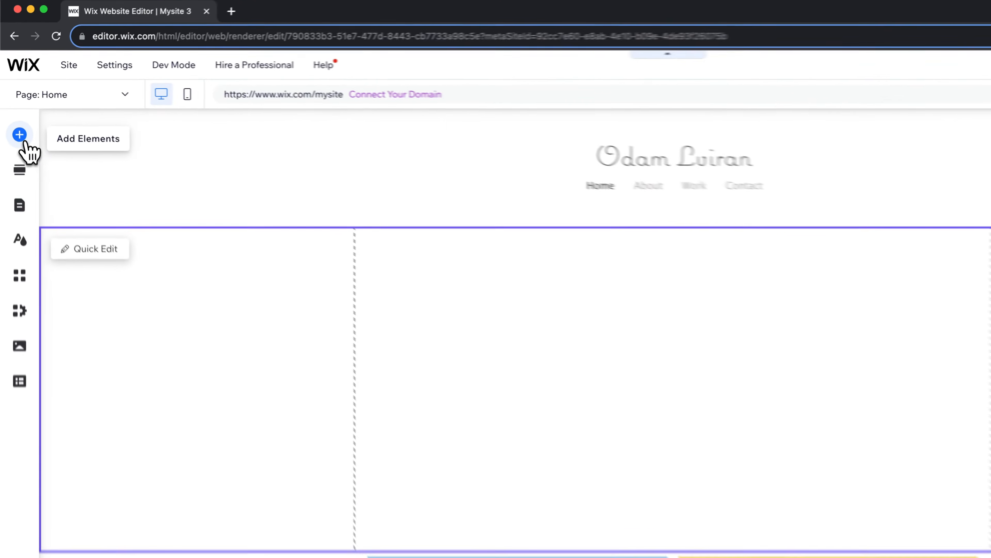
- Add the plain white strip from the Classic designs to the new blank section
left_click(16, 118)
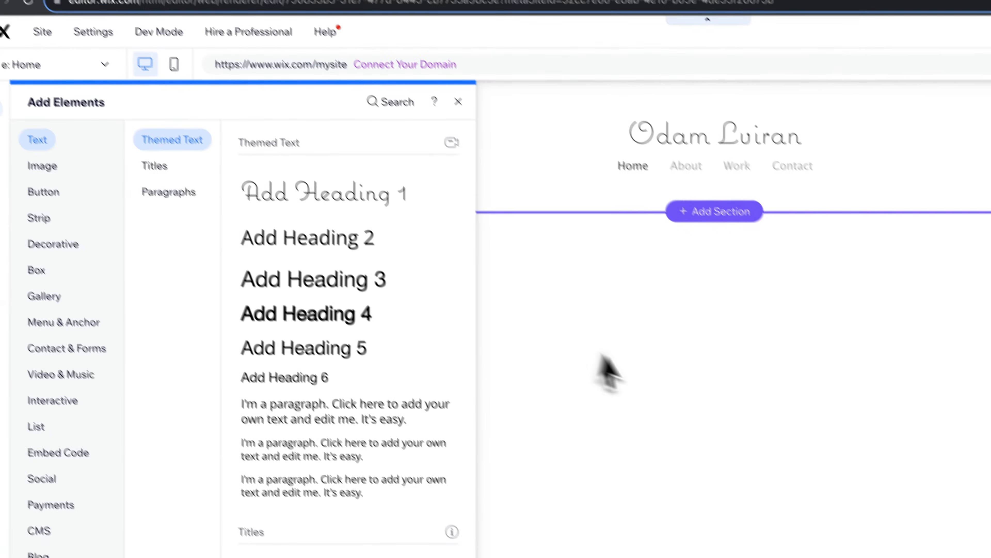
left_click(77, 225)
left_click(74, 234)
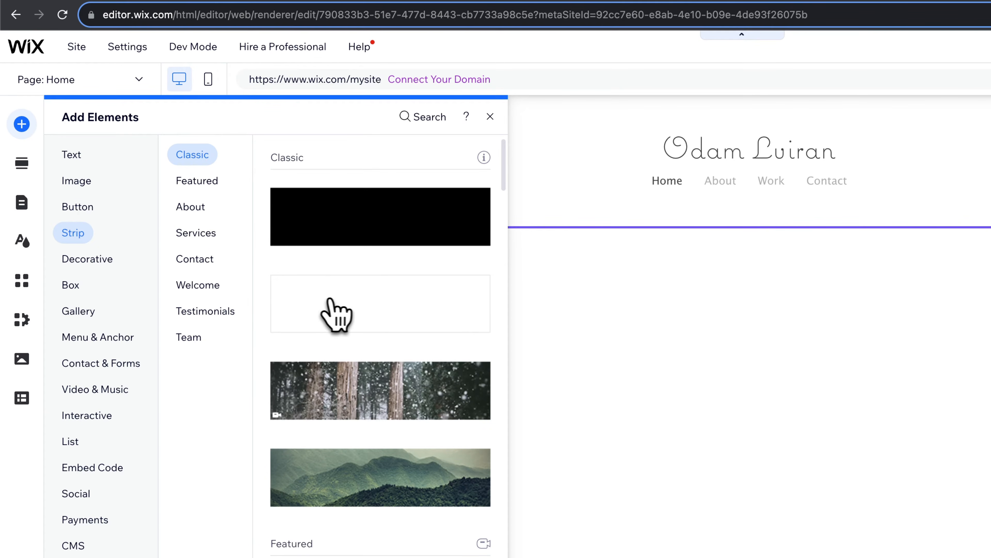
left_click(377, 309)
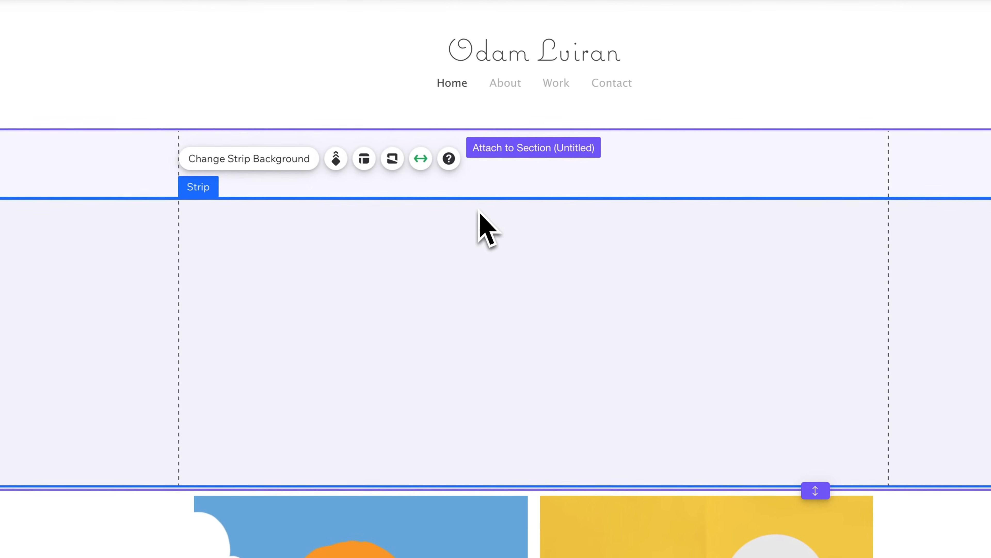
- Align the strip with the section's upper edge and resize strip and section so the strip fills the section
mouse_move(506, 201)
left_mouse_down()
mouse_move(511, 159)
mouse_move(506, 195)
left_mouse_up()
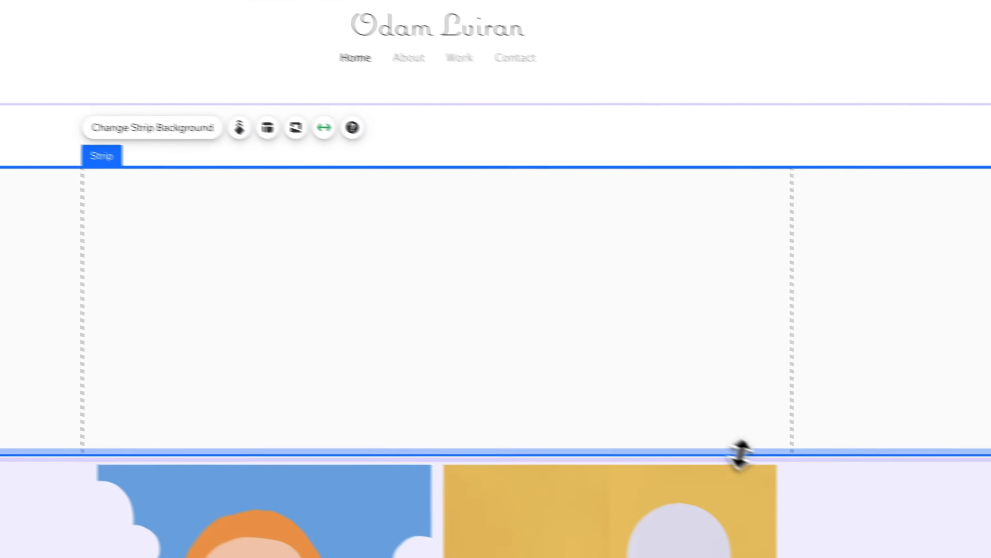
mouse_move(662, 445)
left_mouse_down()
mouse_move(661, 472)
mouse_move(659, 449)
mouse_move(662, 463)
left_mouse_up()
left_click(427, 242)
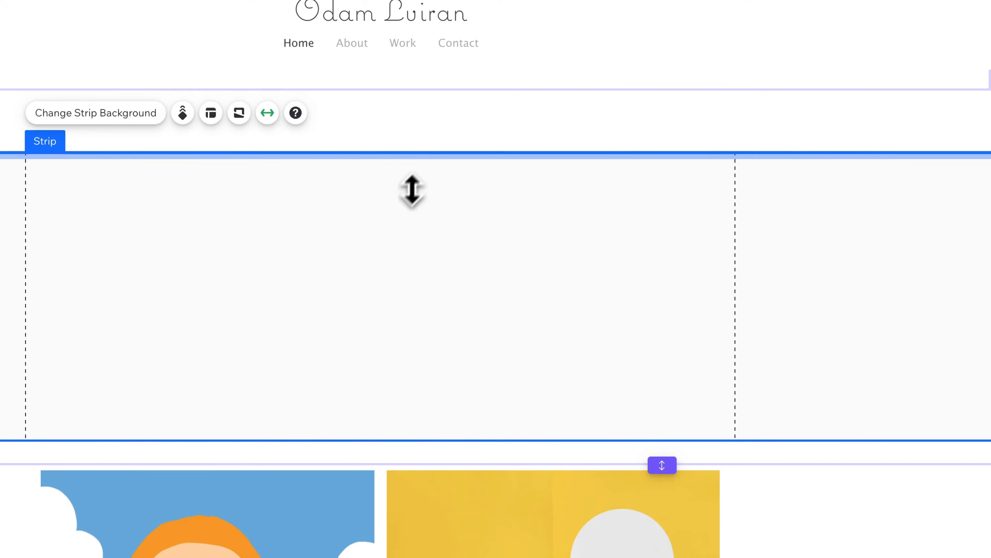
left_click_drag(420, 158, 444, 126)
left_click_drag(671, 408, 689, 424)
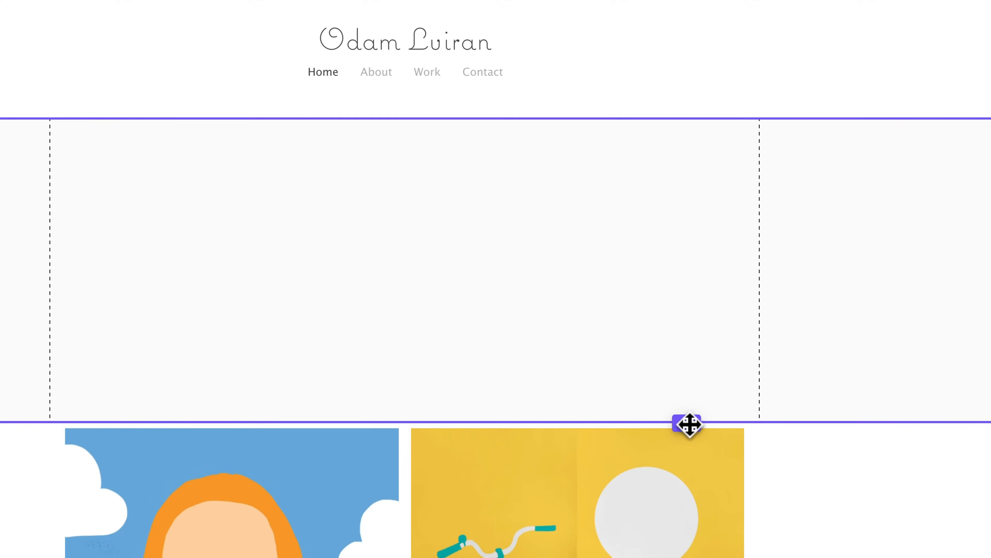
- Split the white strip into two columns by adding a column in its layout settings
left_click(566, 283)
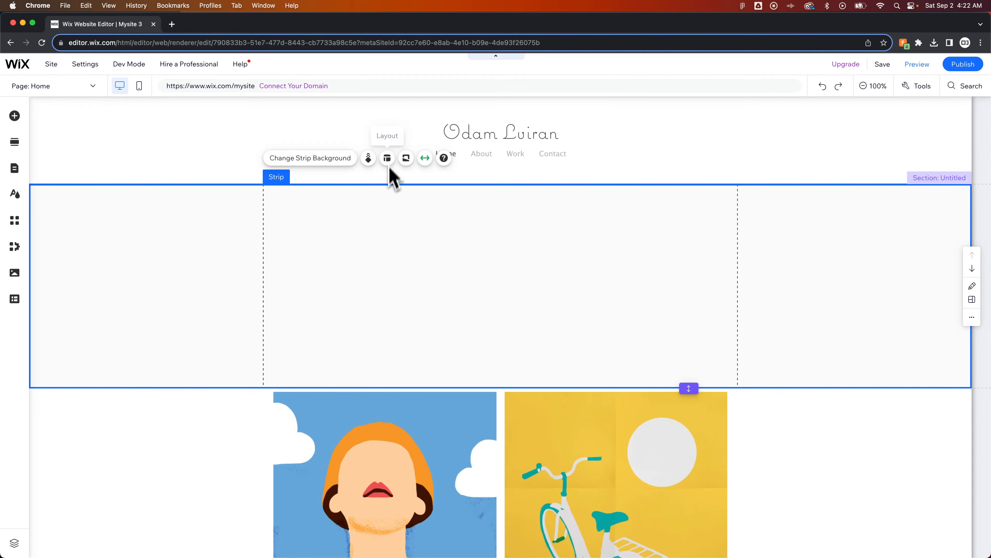
left_click(388, 158)
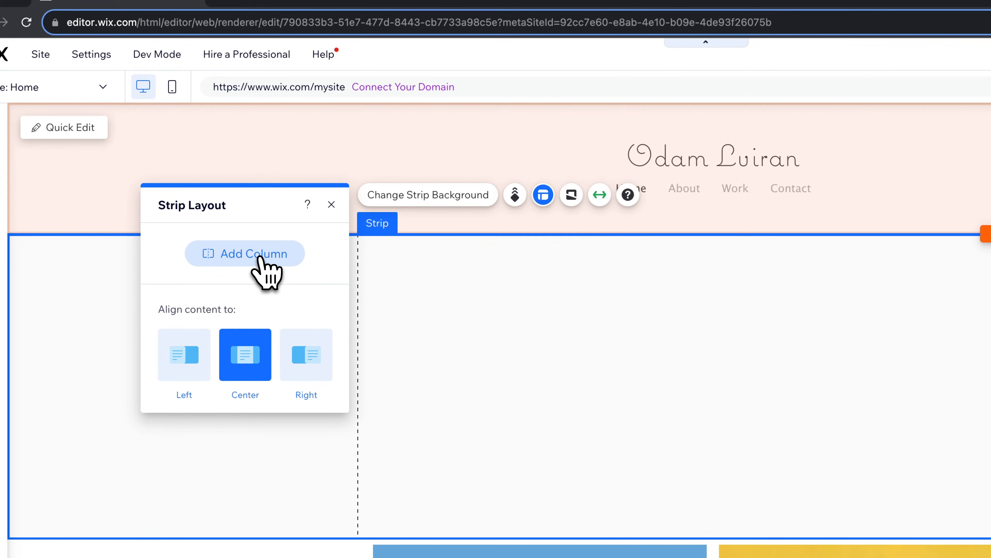
left_click(259, 259)
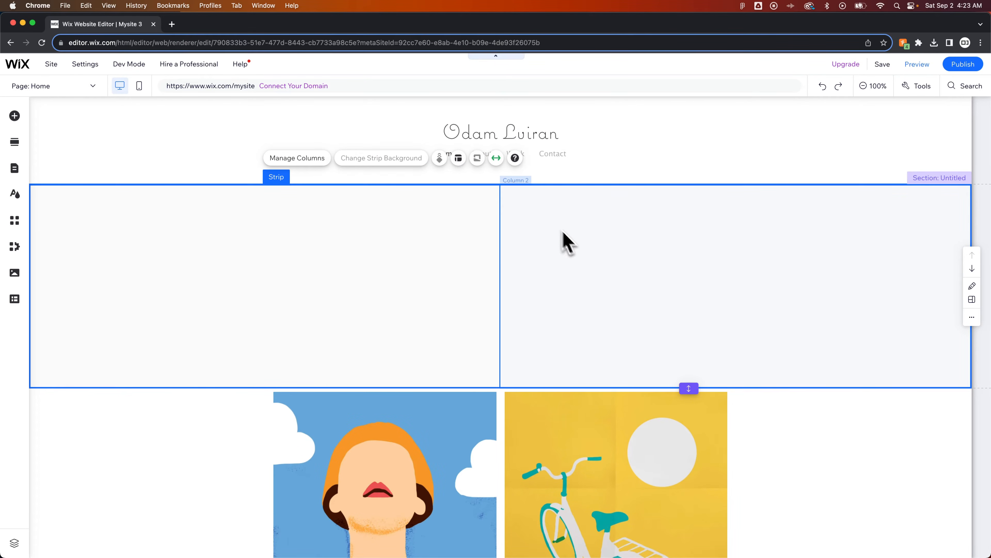
- Examine the column proportion options in the two-column strip's layout settings
left_click(459, 158)
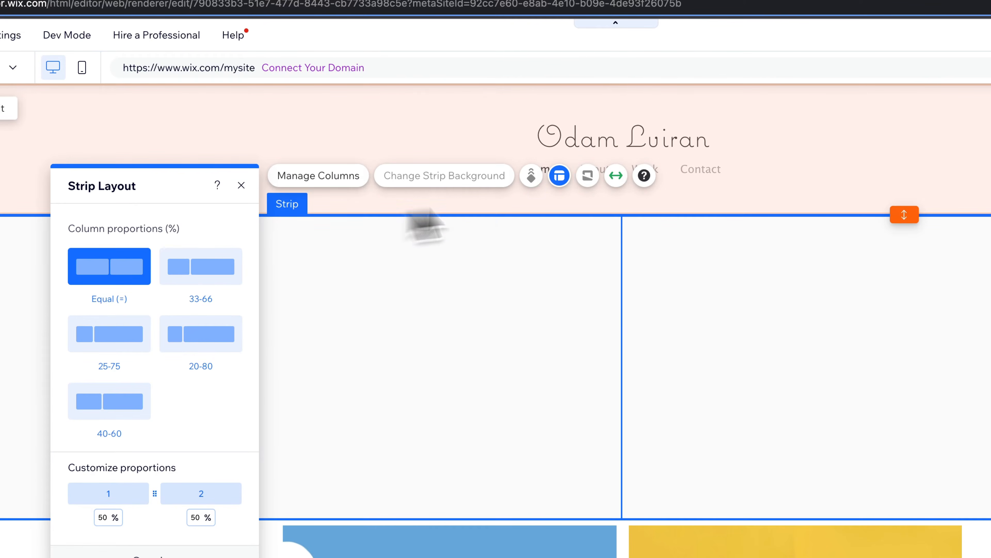
left_click(588, 265)
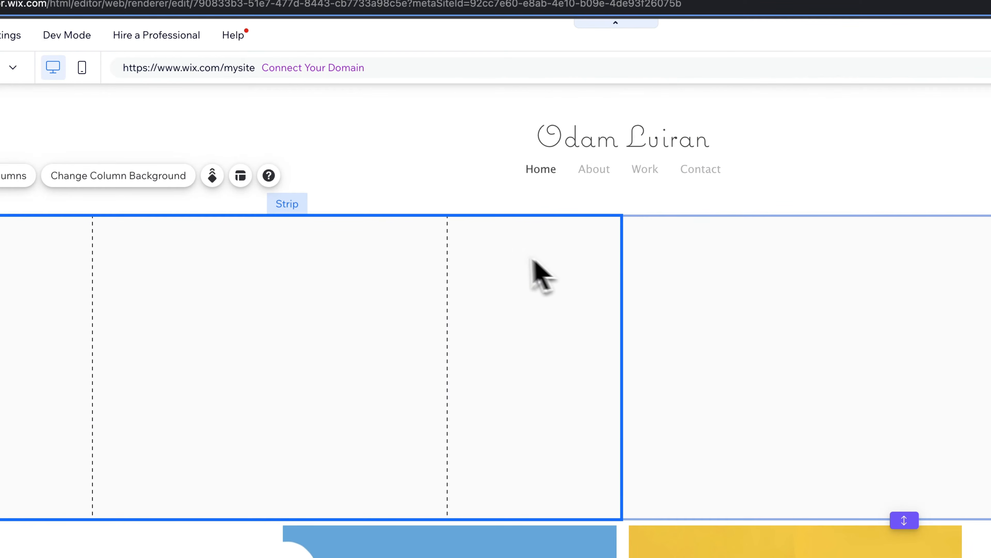
left_click(291, 206)
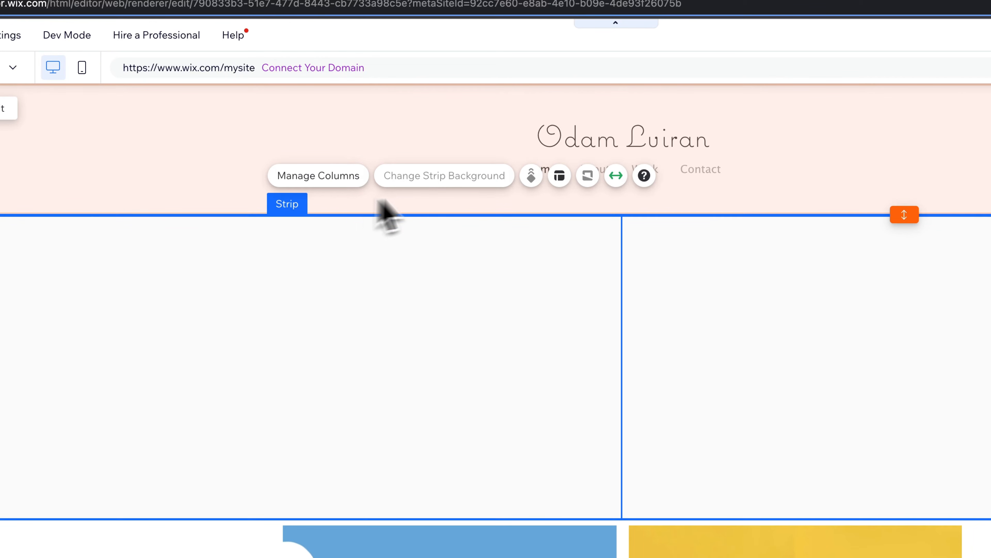
left_click(560, 177)
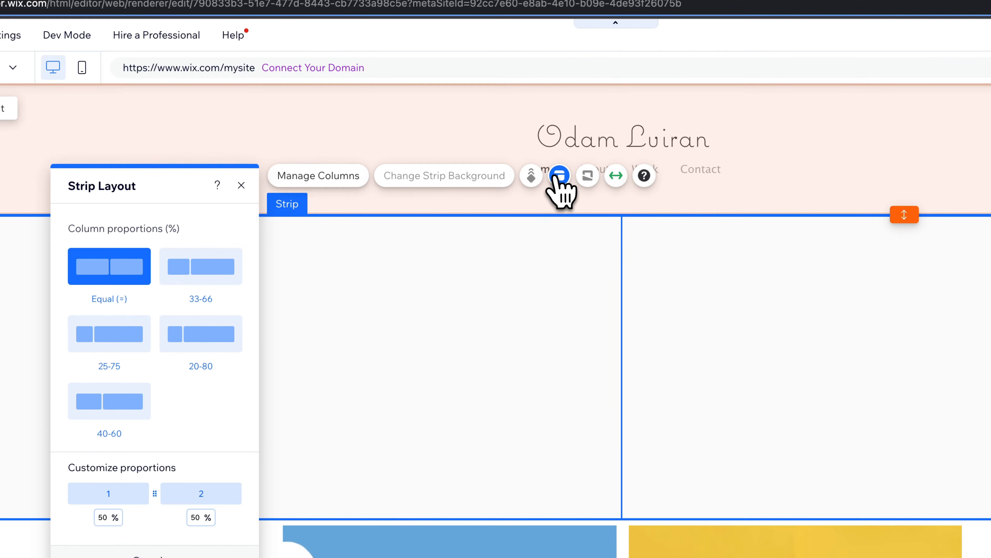
scroll(183, 359, "down", 3)
scroll(191, 361, "up", 3)
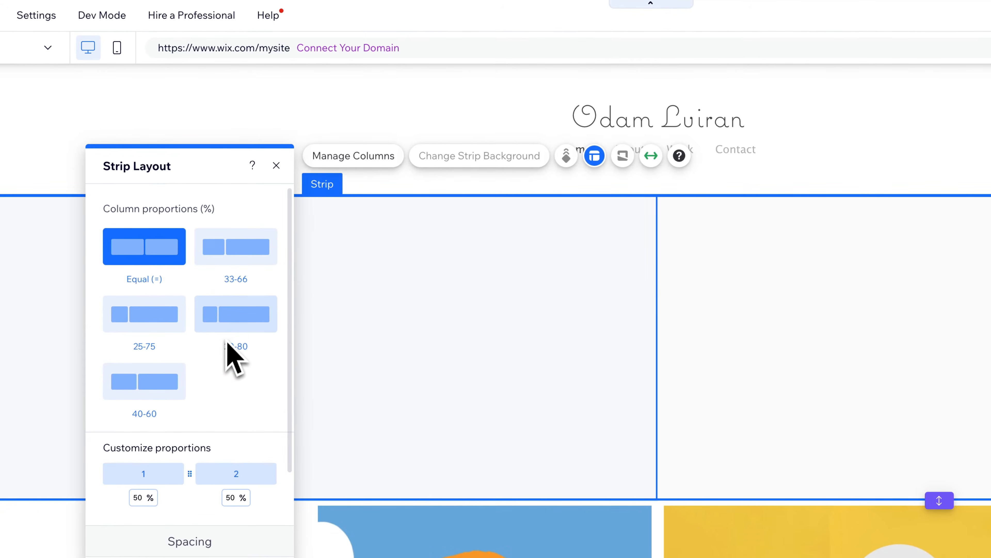
left_click(518, 206)
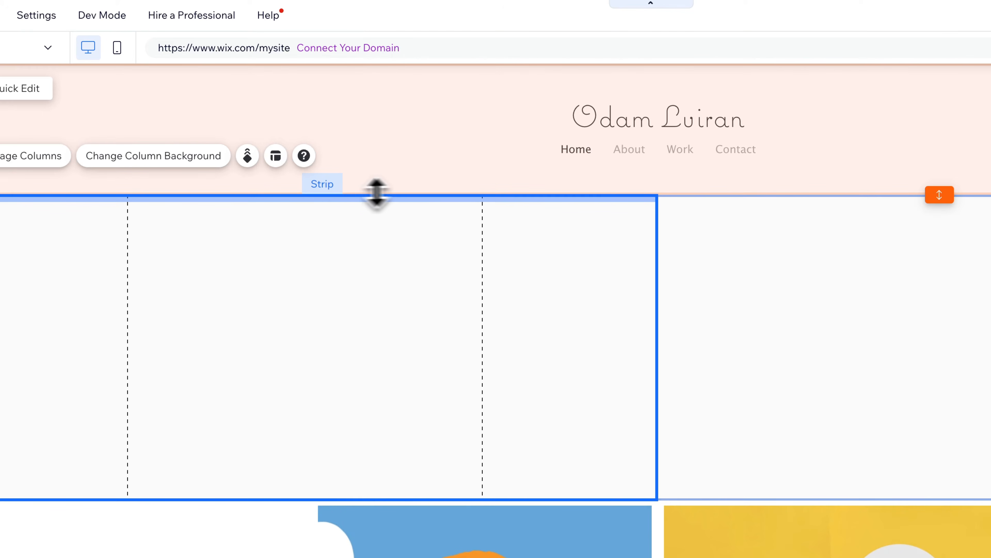
- Add a third column to the strip in its column management settings
left_click(331, 185)
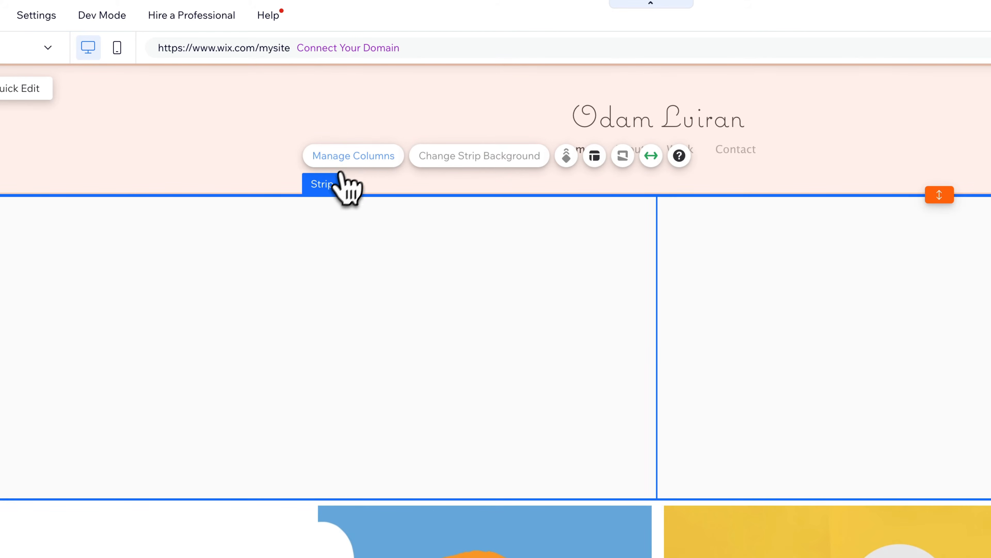
left_click(353, 156)
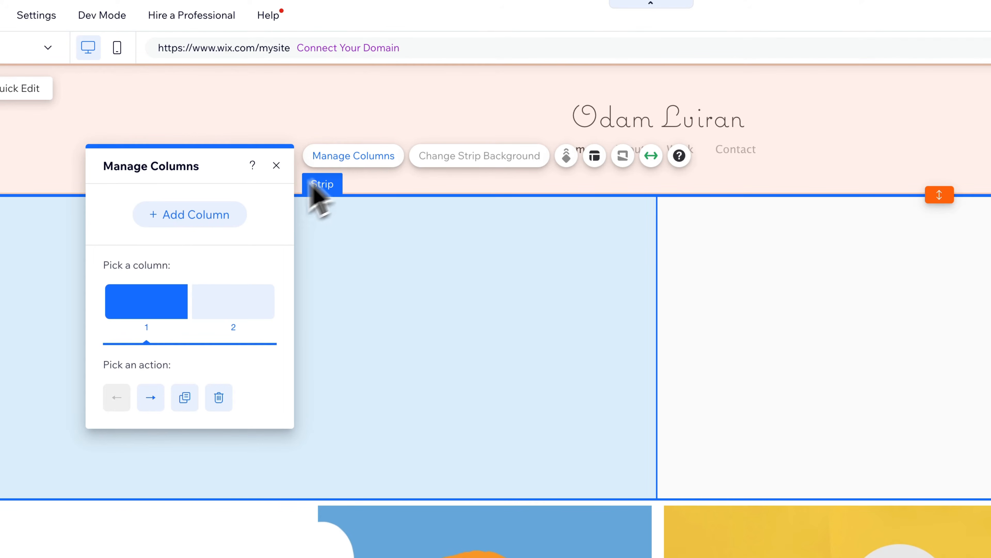
left_click(224, 217)
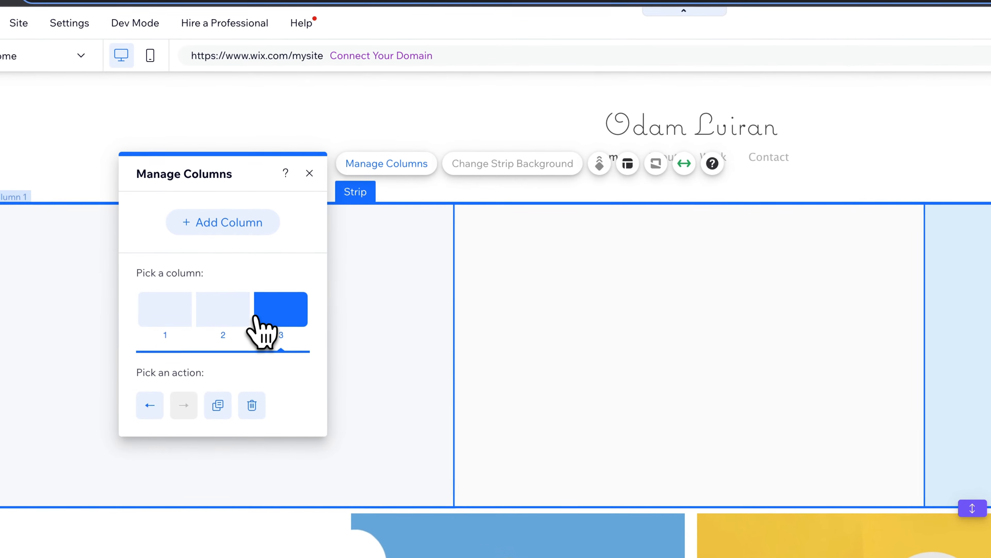
- Highlight the strip's columns one after another in the column manager to identify each one
left_click(230, 323)
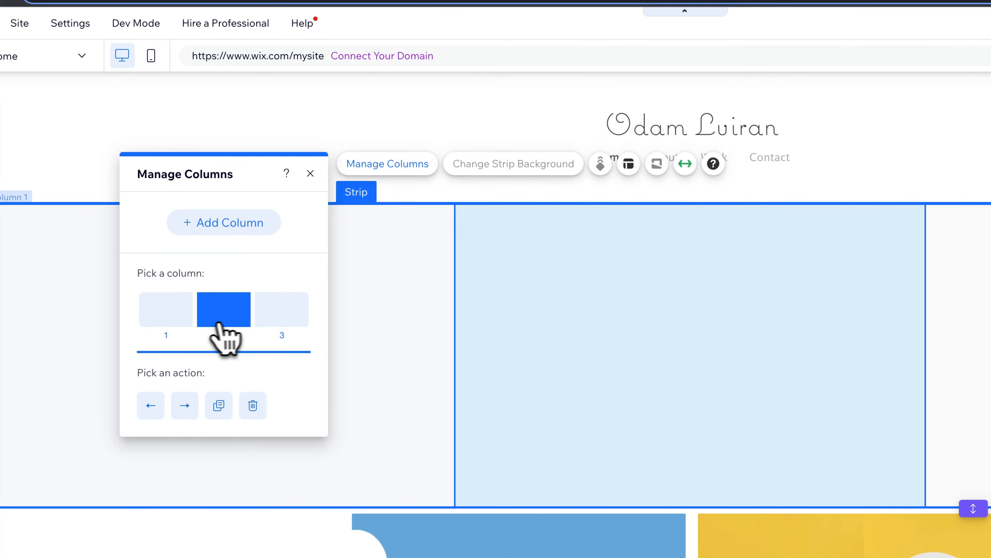
left_click(171, 324)
left_click(230, 326)
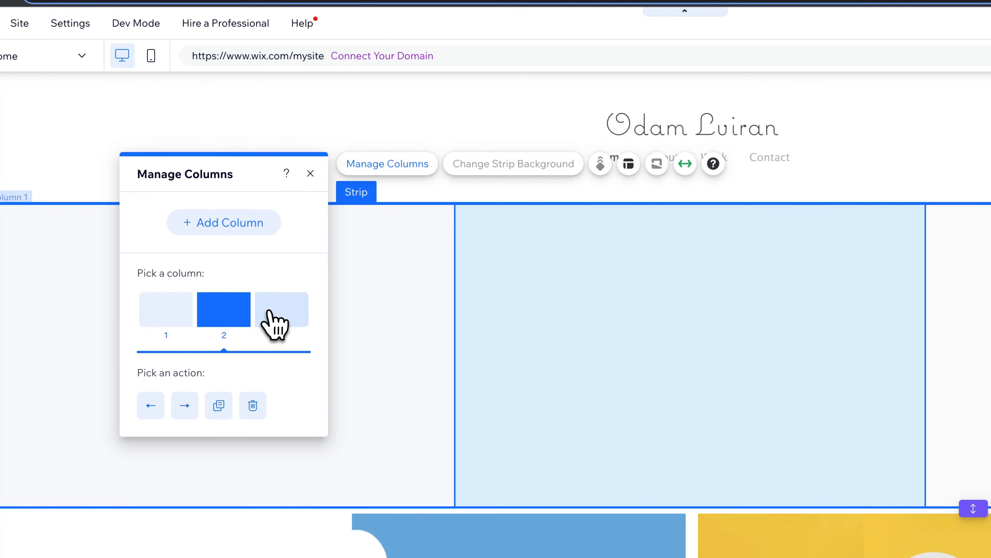
left_click(276, 324)
- Set the proportions of the strip's three columns to Equal
left_click(628, 164)
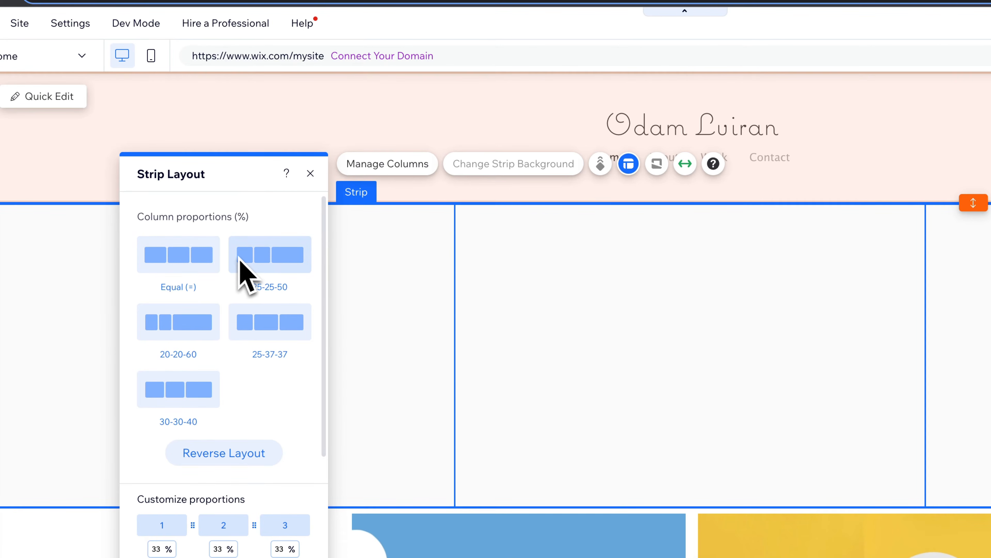
left_click(194, 273)
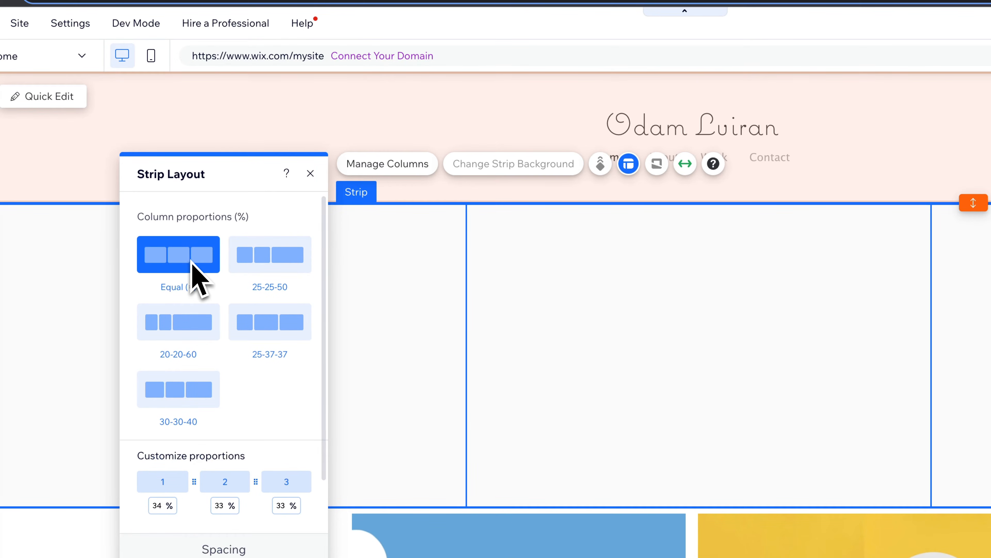
- Try the 25-25-50 column proportions, look at the spacing options, and return the strip's columns to Equal
left_click(262, 270)
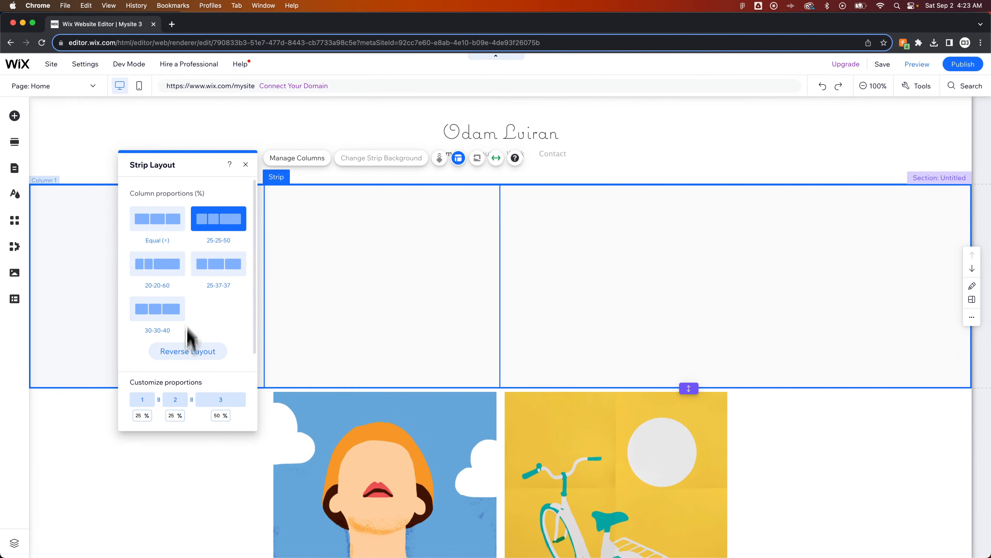
scroll(199, 426, "down", 5)
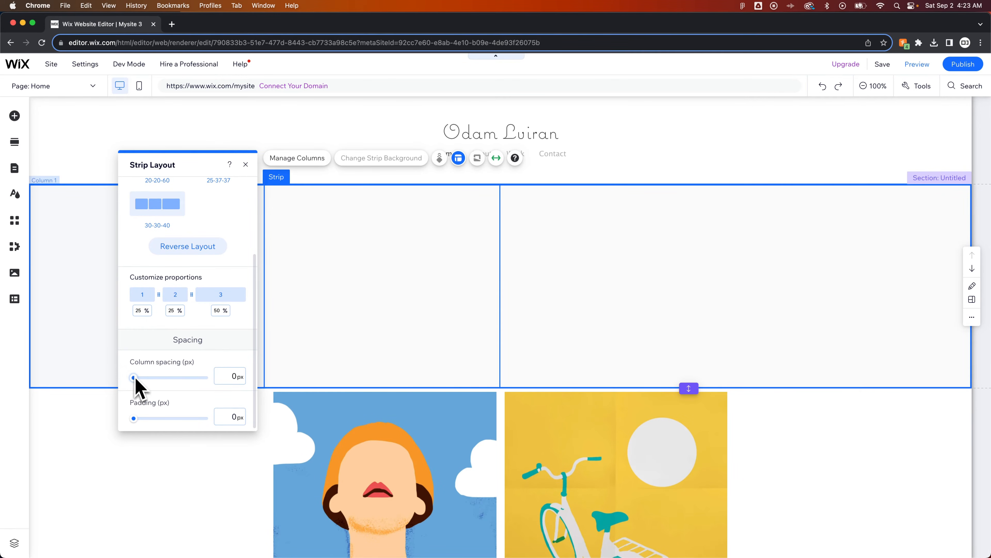
scroll(161, 334, "up", 3)
left_click(153, 222)
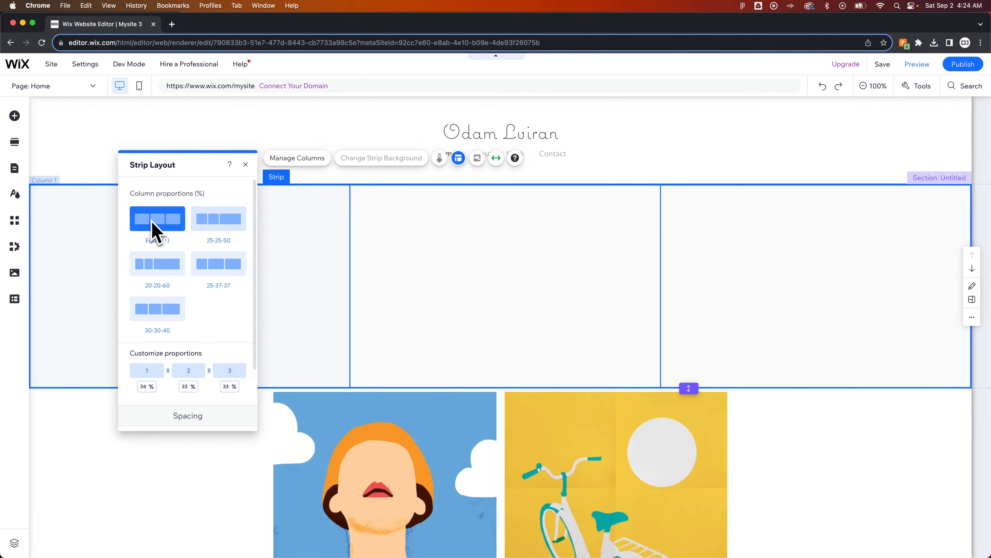
left_click(246, 164)
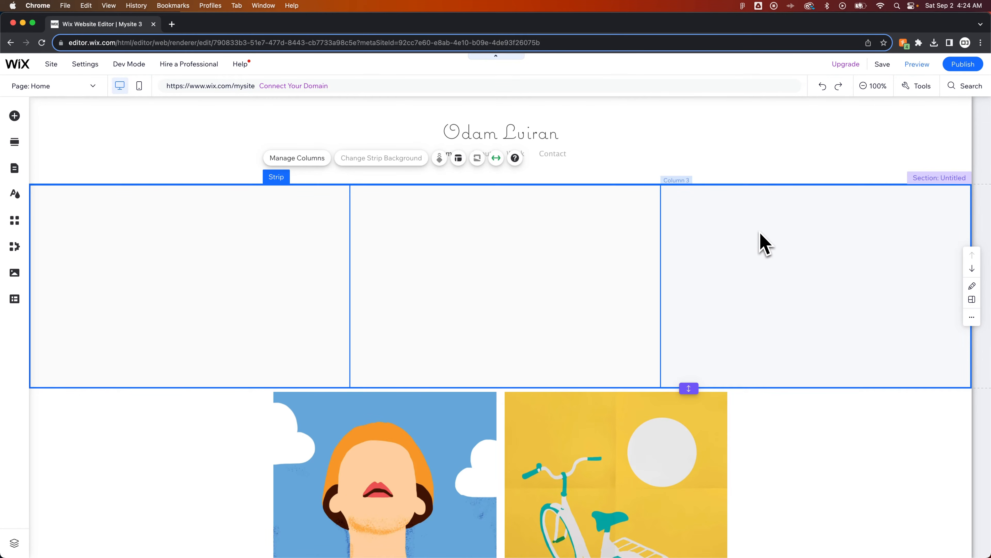
- Change the strip's stretch setting to Page so it spans only the page width
left_click(496, 158)
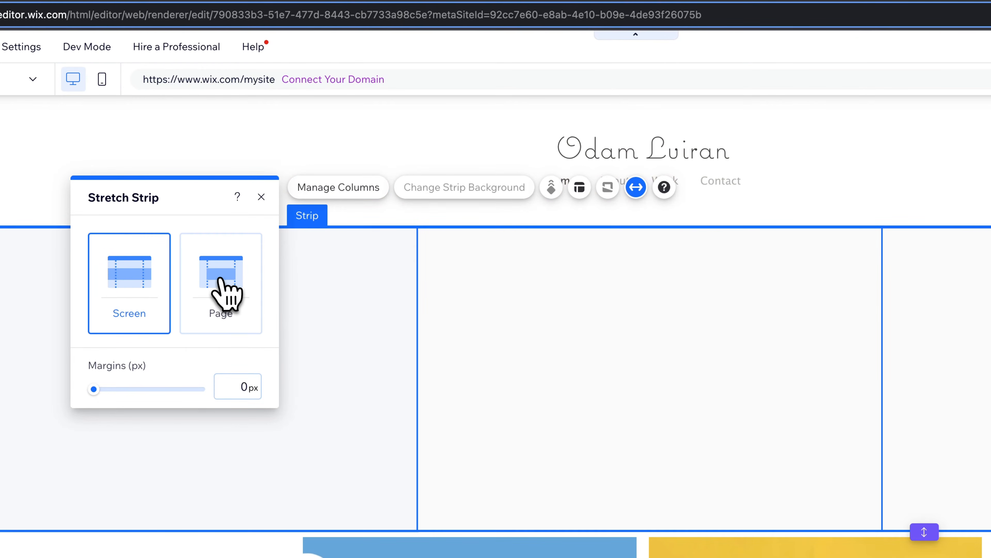
left_click(227, 289)
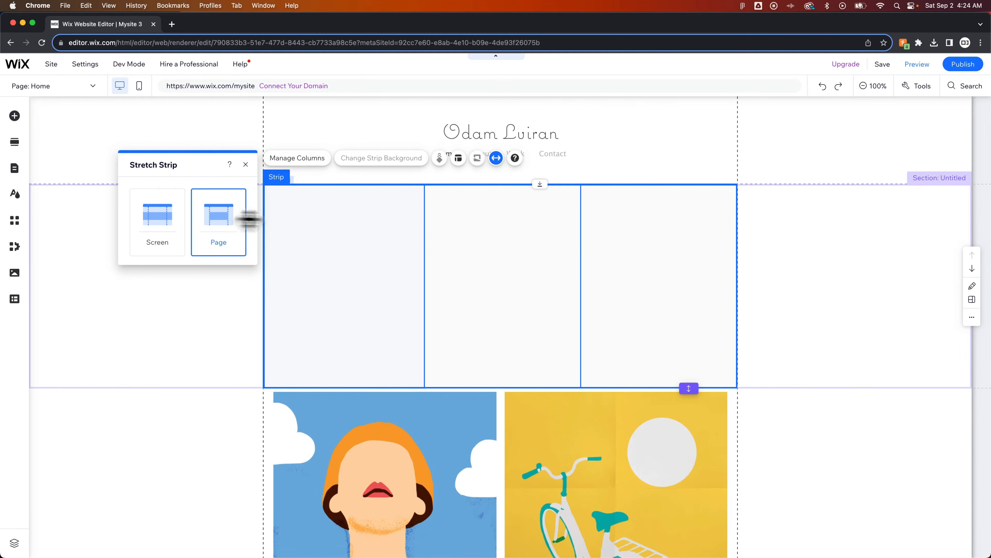
- Set the background of the strip's first column to the light teal theme color
left_click(381, 216)
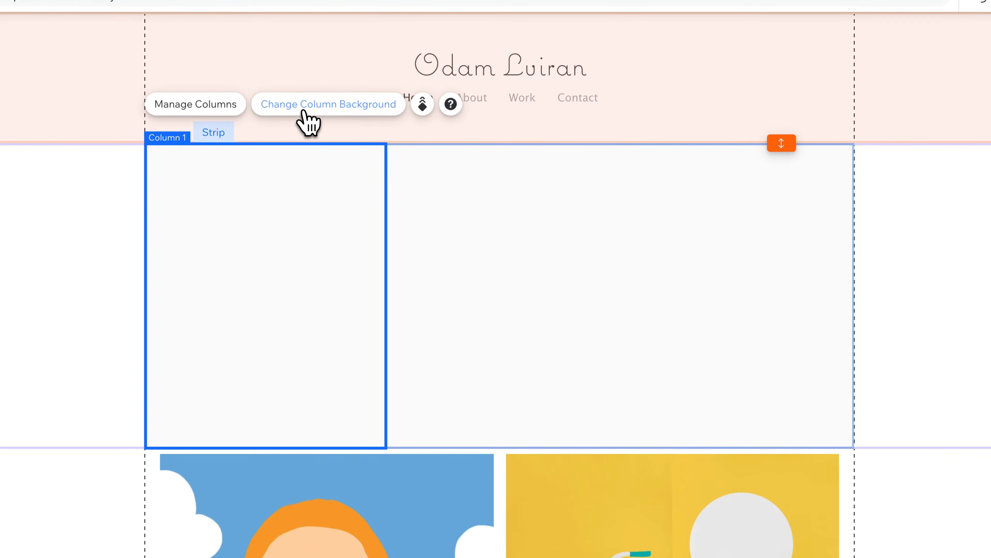
left_click(310, 106)
left_click(449, 290)
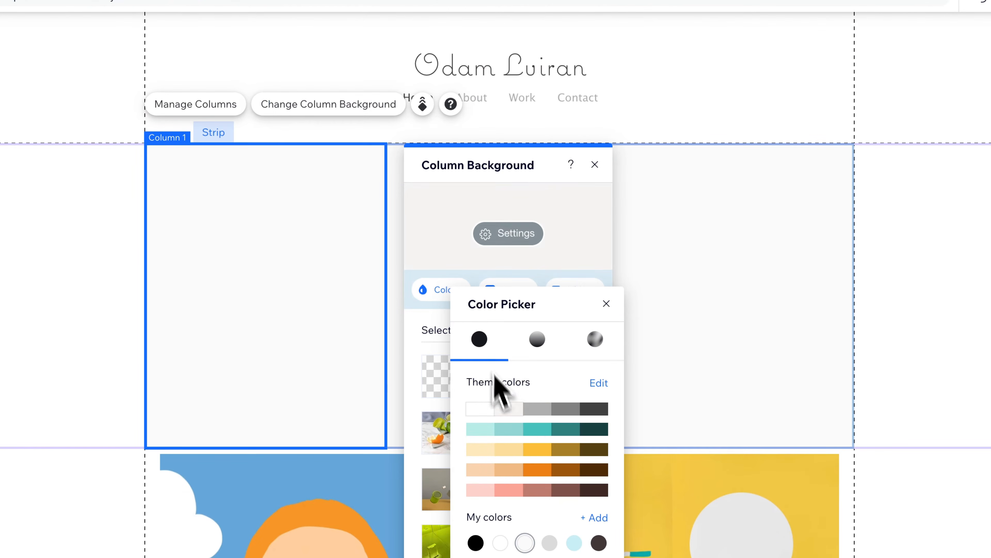
left_click(509, 429)
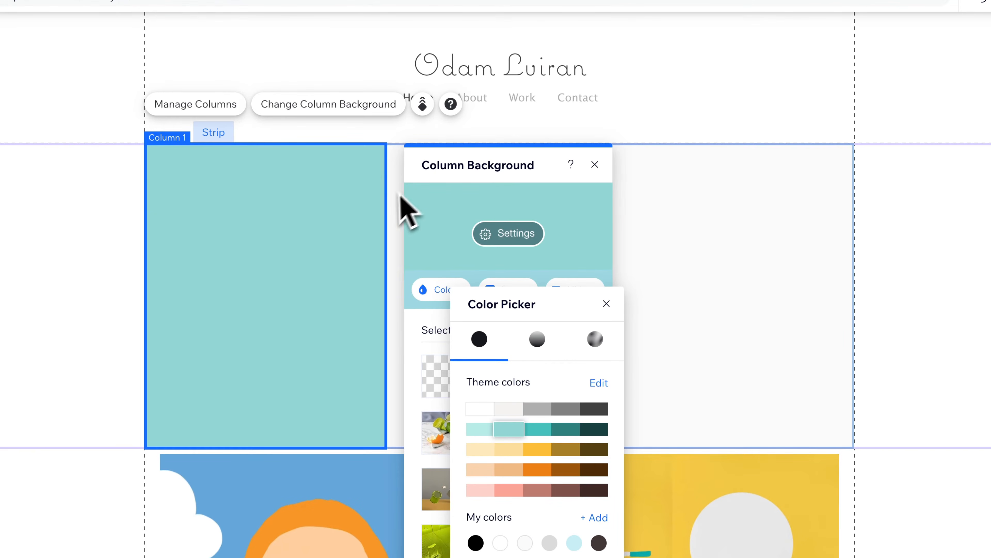
- Set the background of the strip's second column to the light yellow theme color
left_click(403, 208)
left_click(396, 187)
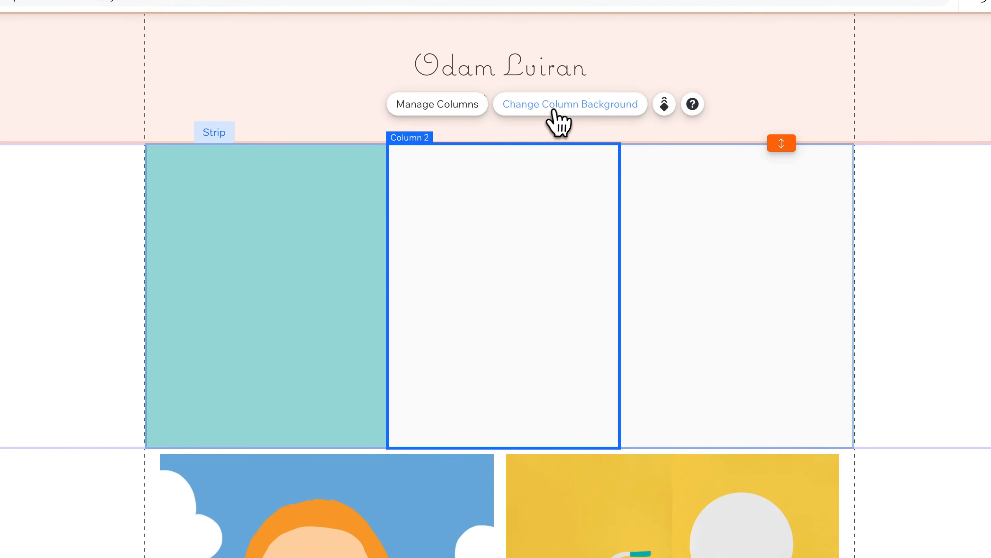
left_click(554, 106)
left_click(680, 293)
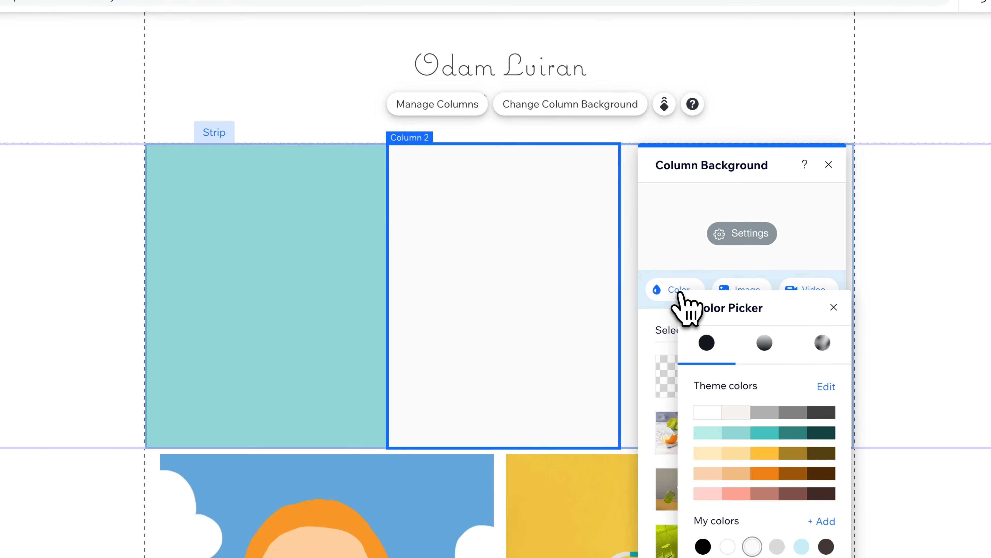
left_click(735, 452)
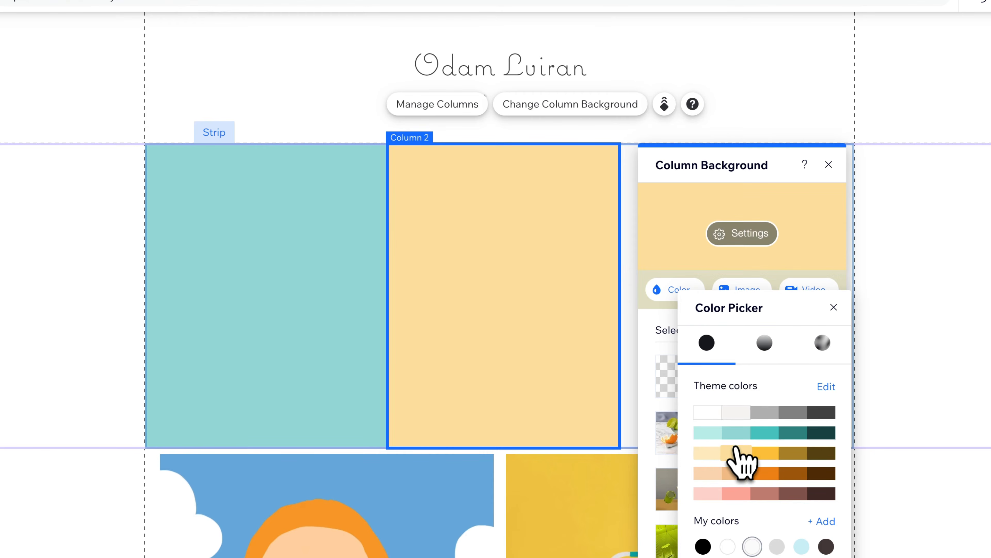
- Set the background of the strip's third column to the light coral theme color
left_click(631, 195)
left_click(635, 172)
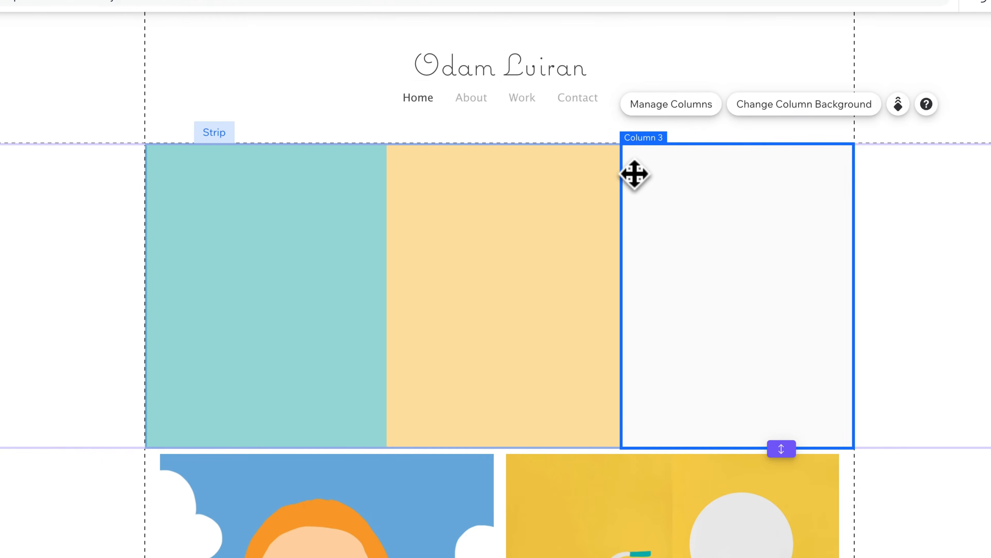
left_click(789, 105)
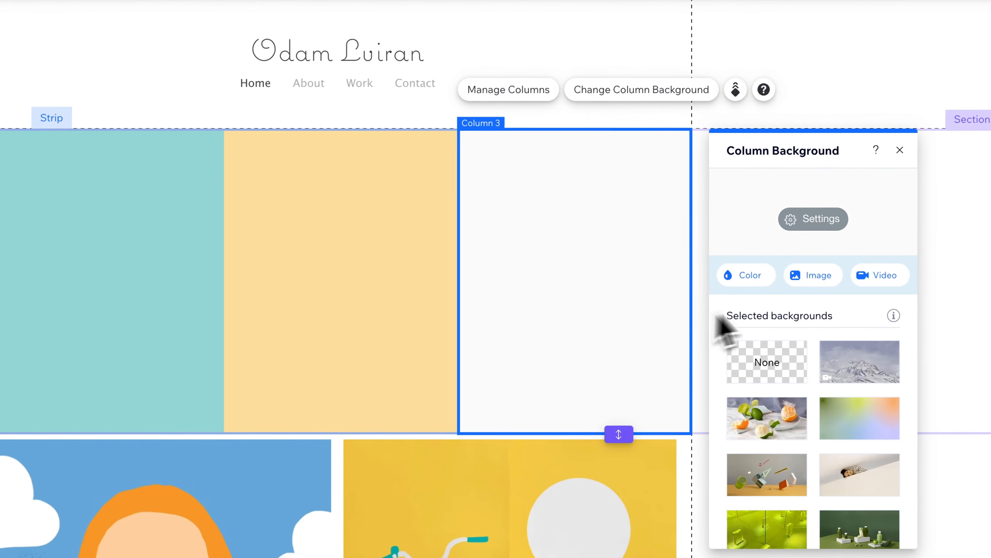
left_click(756, 277)
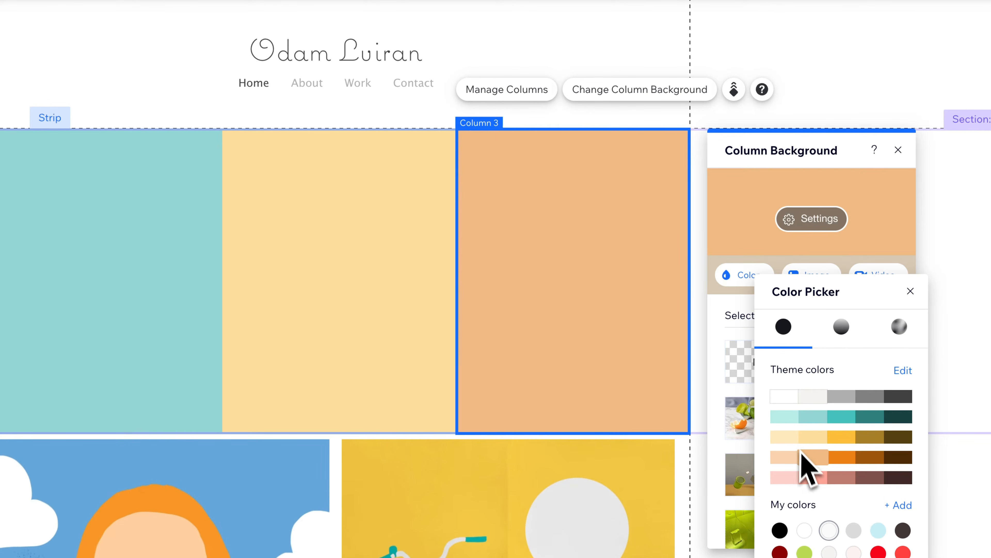
left_click(814, 478)
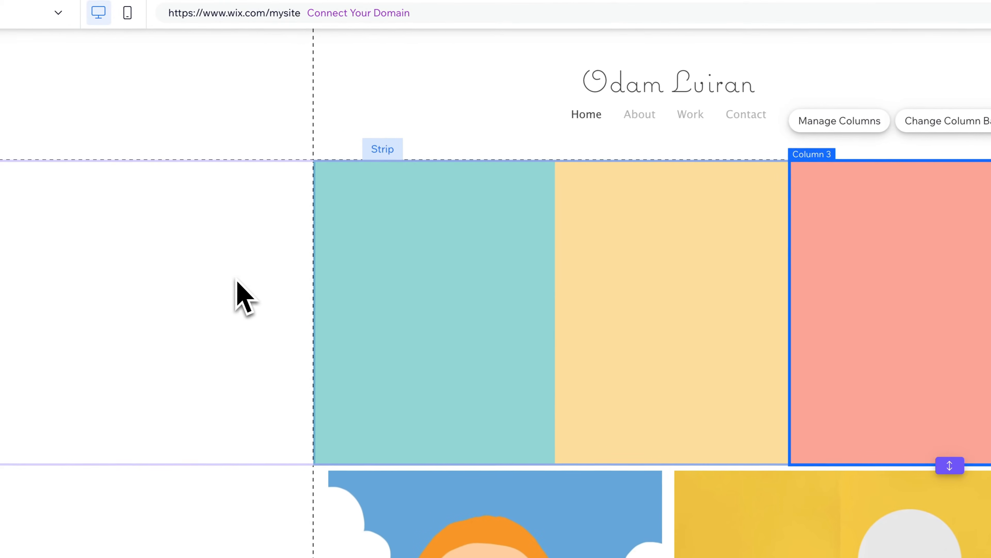
left_click(272, 276)
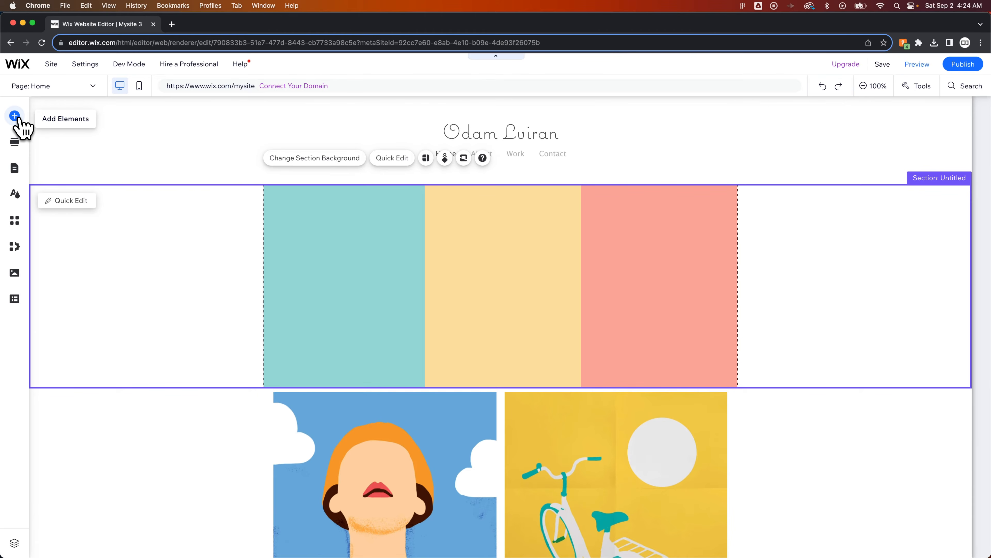
- Add a Big Title text element and attach it near the top of the teal first column
left_click(16, 117)
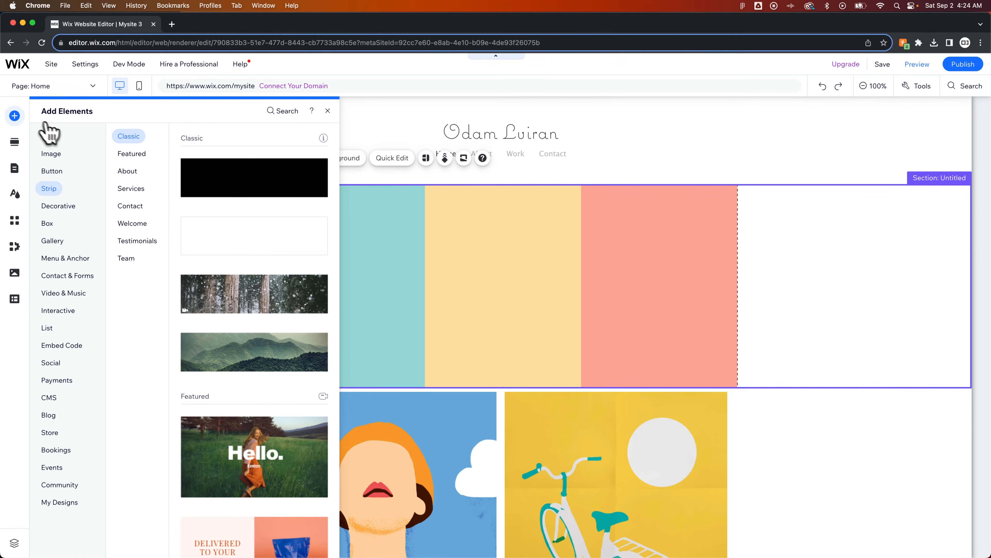
left_click(50, 137)
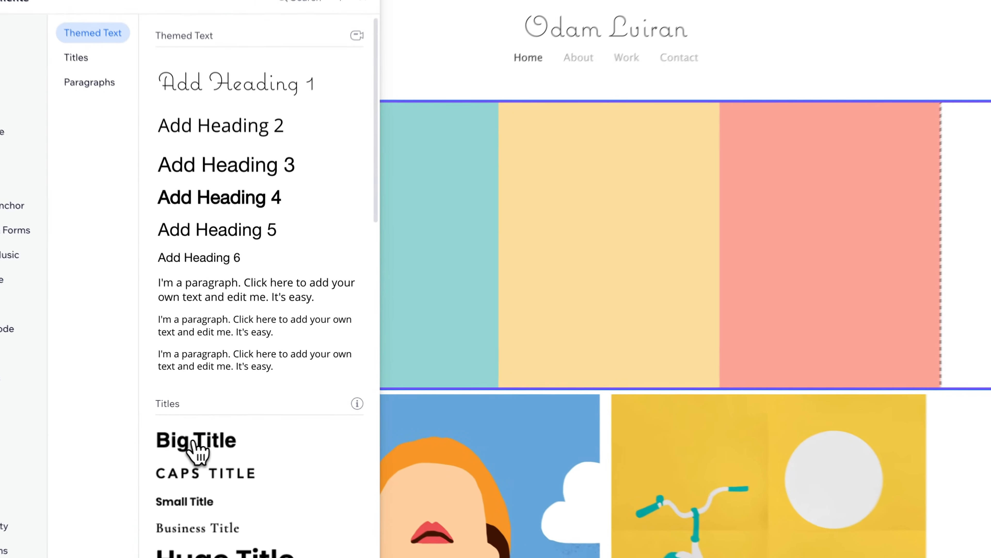
left_click_drag(221, 434, 463, 241)
left_click_drag(643, 171, 610, 145)
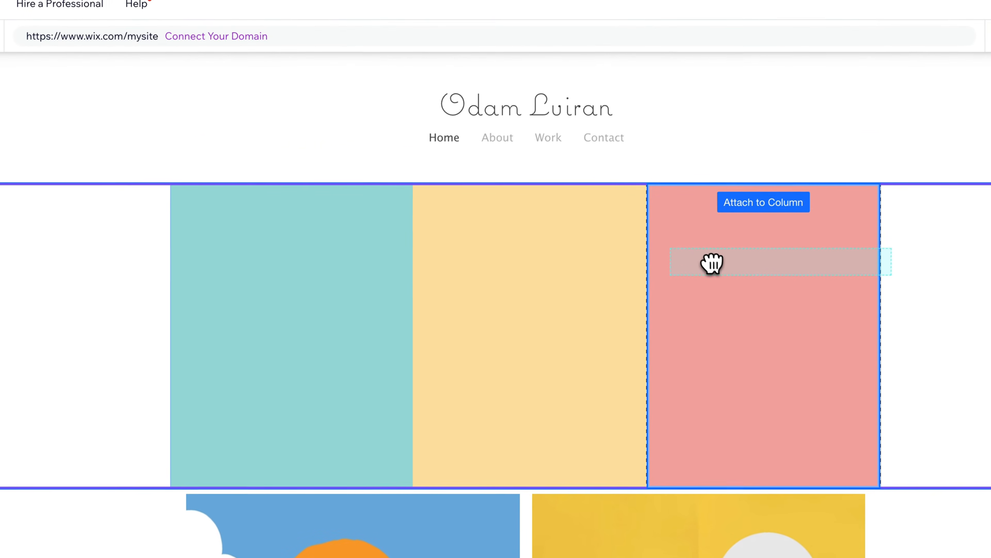
left_click_drag(507, 245, 263, 237)
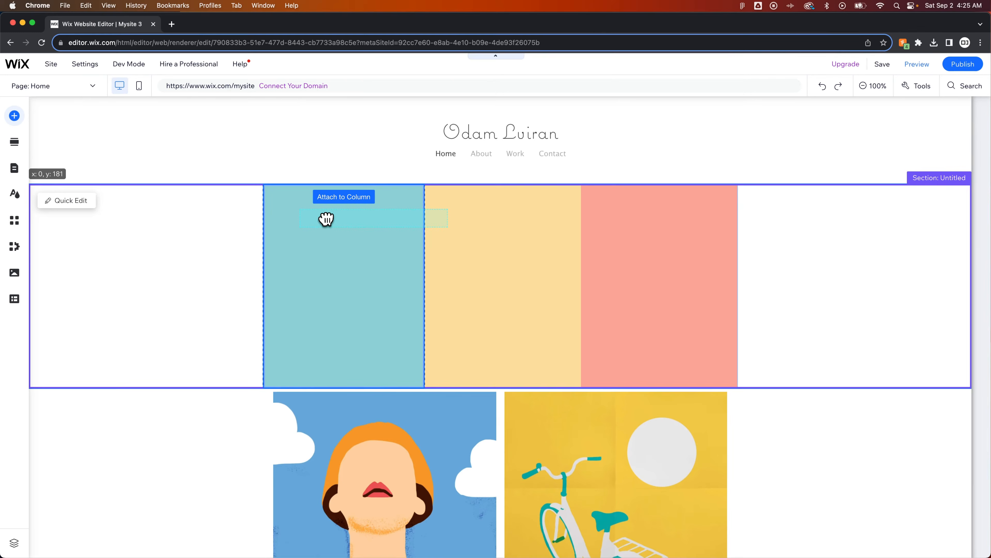
left_click_drag(326, 219, 316, 222)
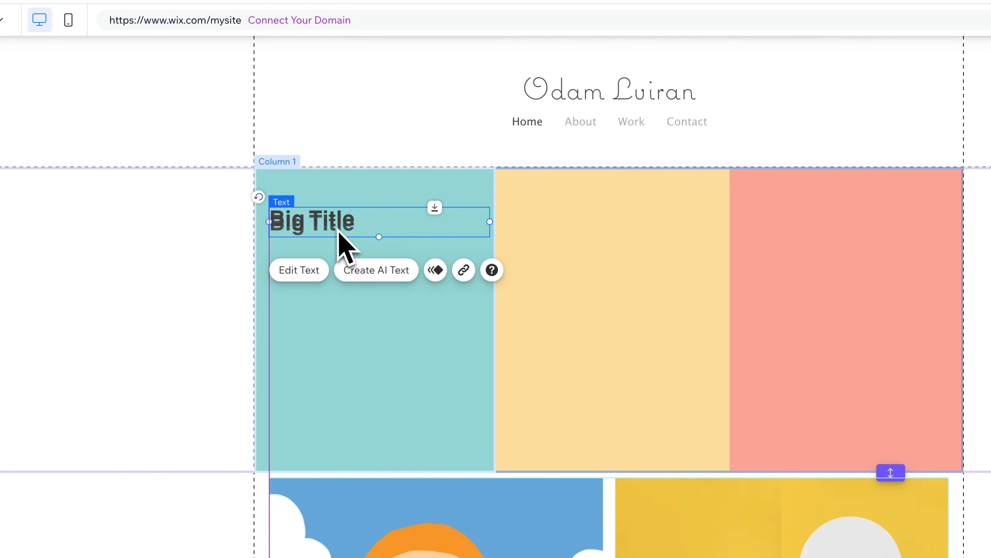
- Place copies of the Big Title text in the second and third columns, aligned with the title in the first column
left_click_drag(332, 230, 568, 217)
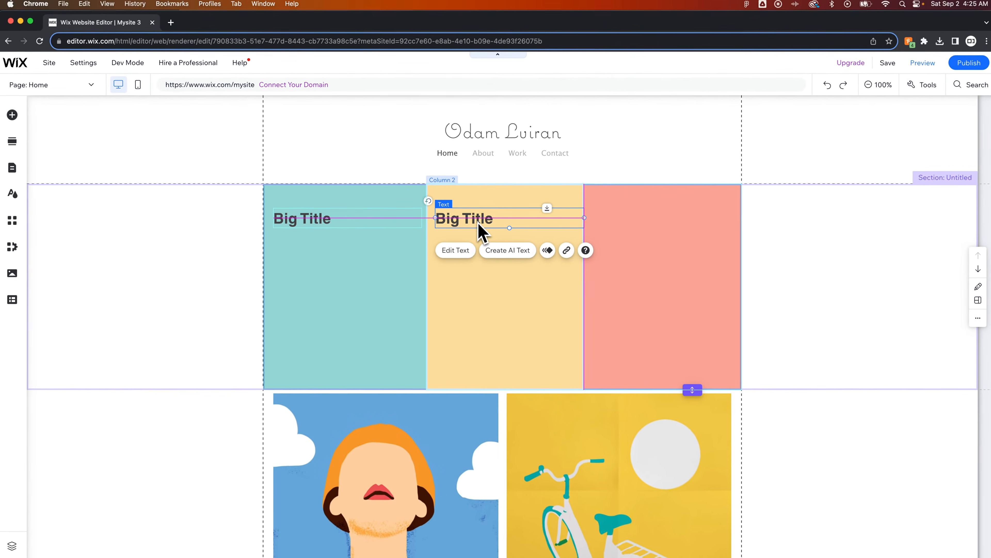
key("Delete")
left_click(484, 225)
right_click(470, 220)
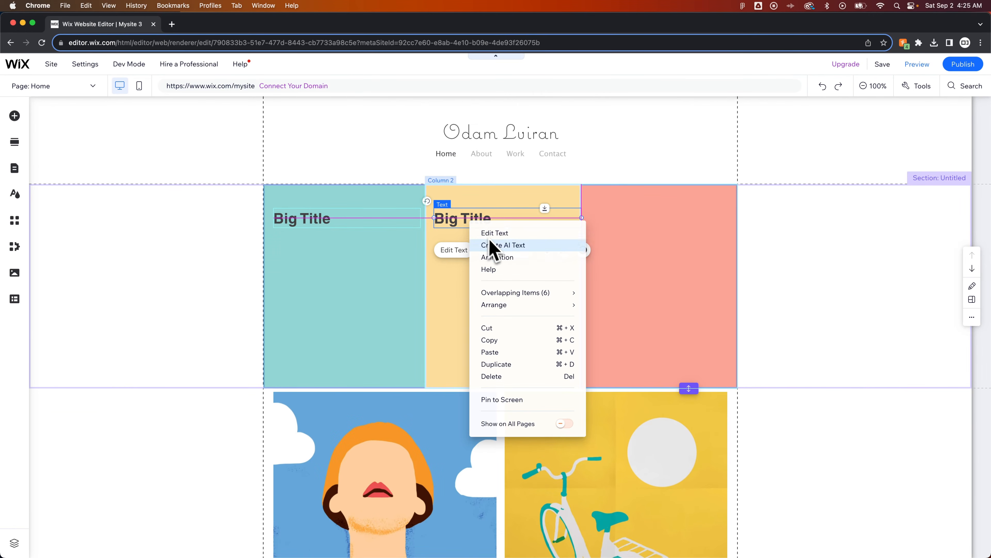
left_click(491, 340)
left_click(658, 247)
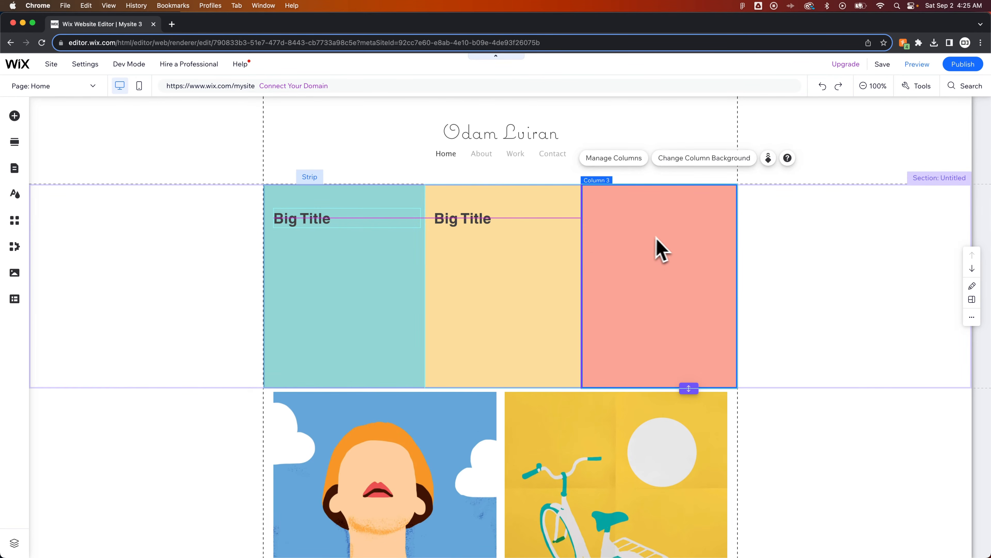
key("cmd+v")
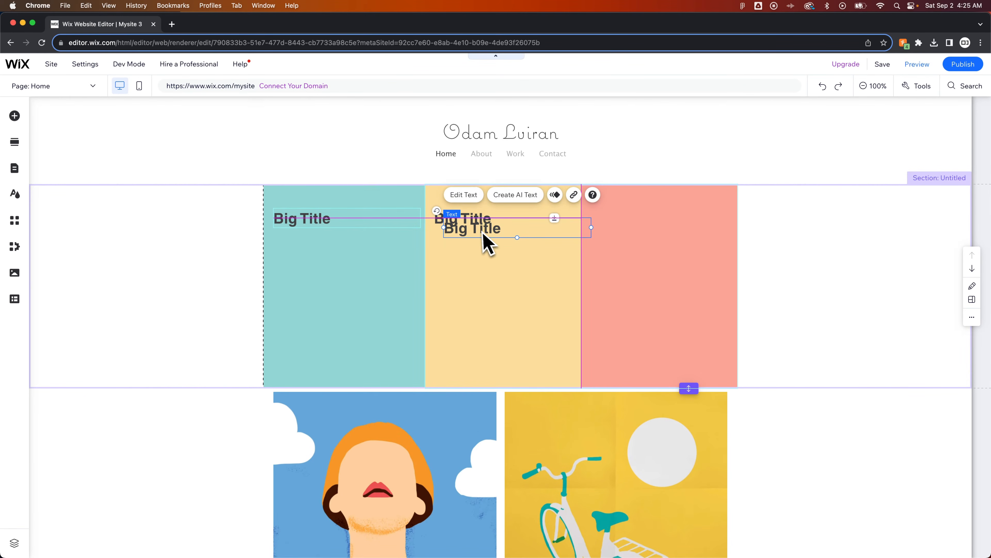
left_click_drag(487, 239, 628, 223)
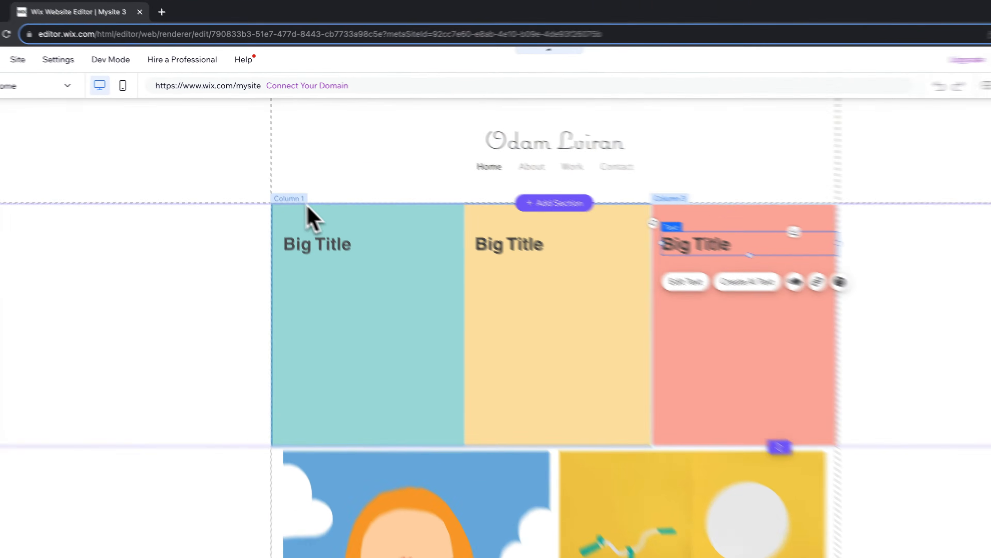
- Try the Screen stretch setting on the strip and return it to Page
left_click(292, 213)
left_click(260, 219)
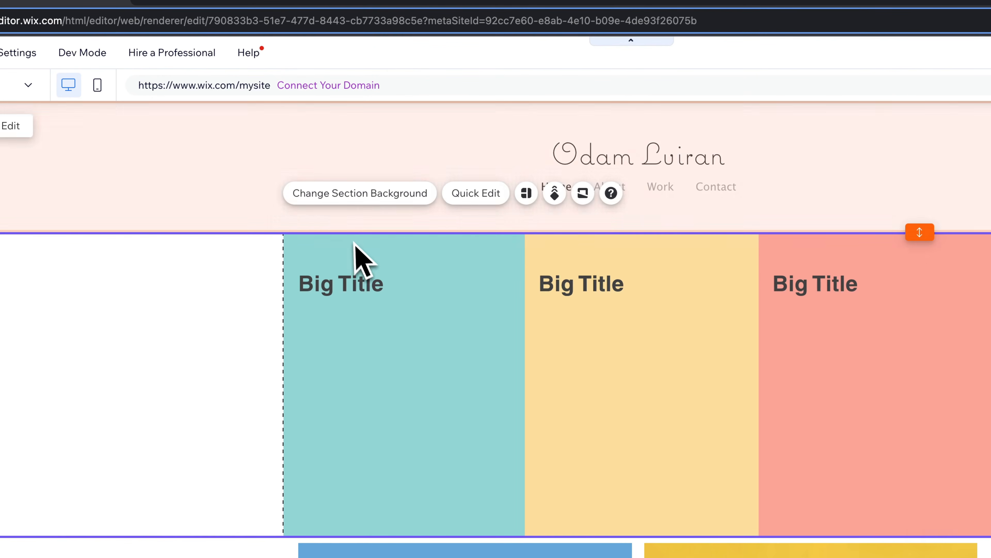
left_click(303, 250)
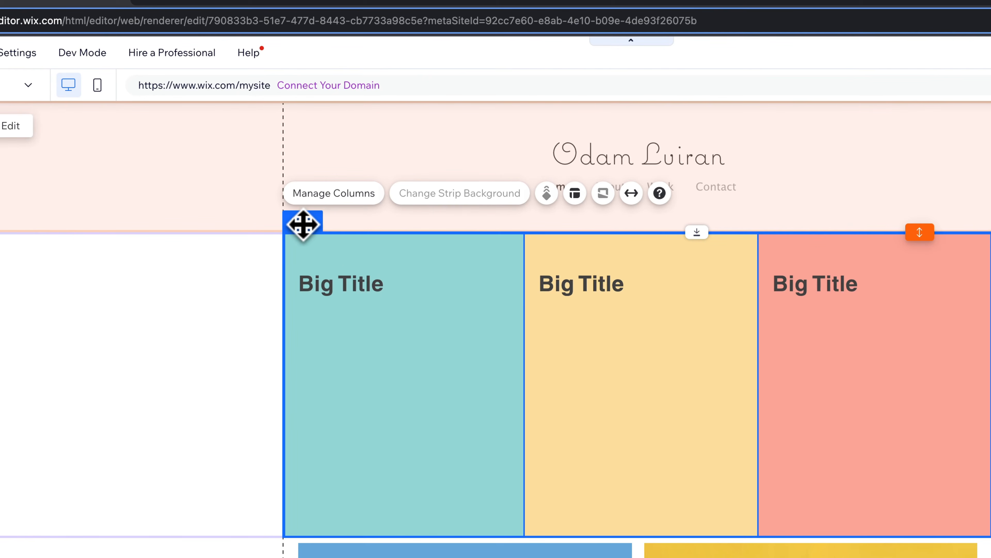
left_click(632, 193)
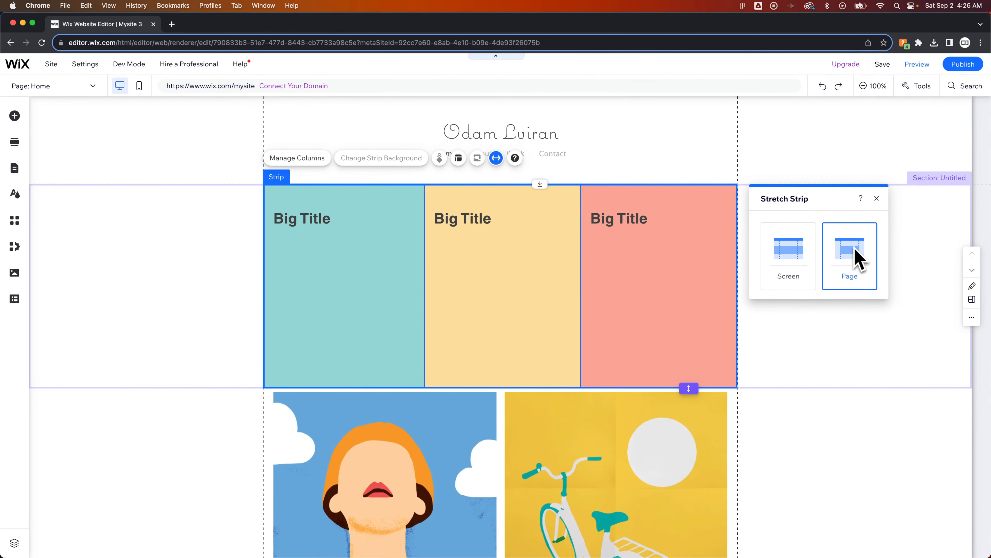
left_click(794, 260)
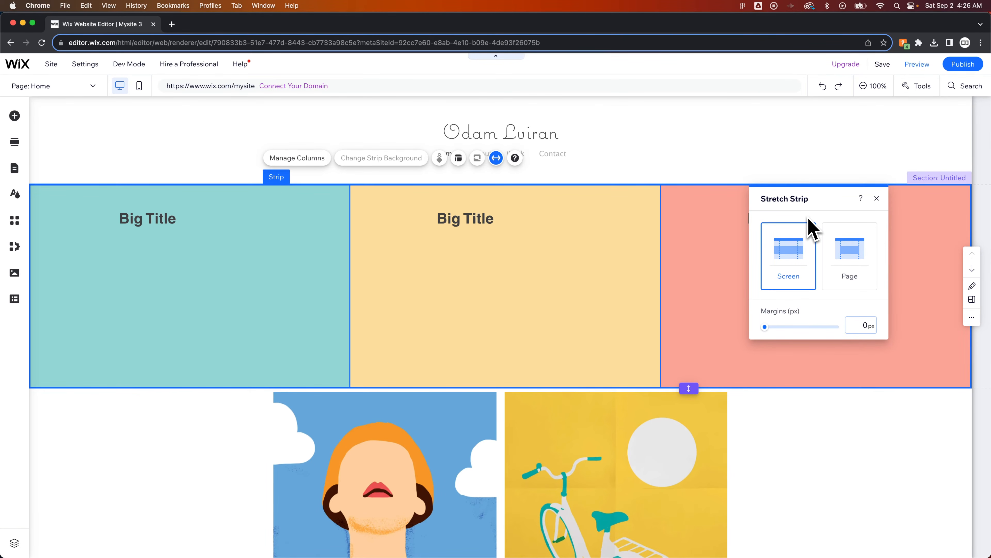
left_click(852, 259)
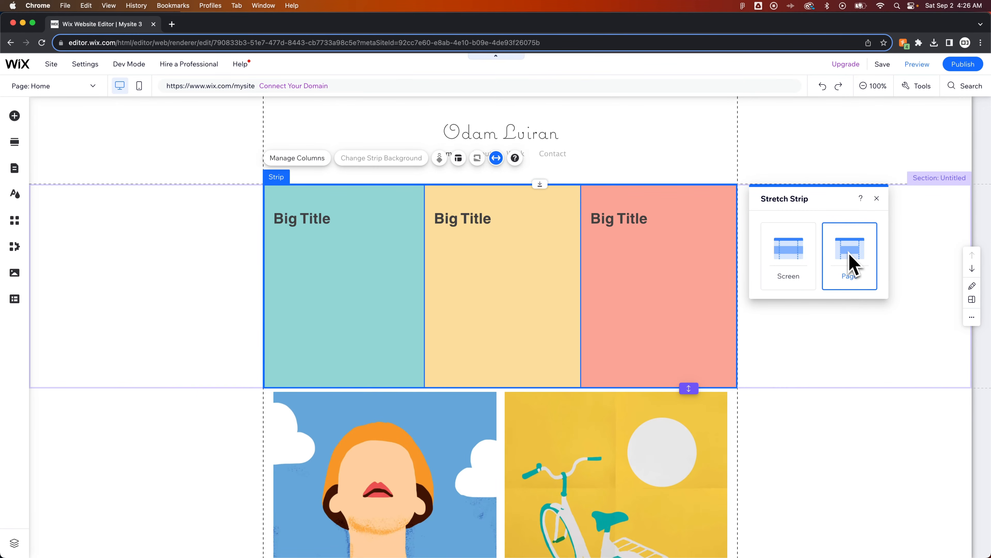
left_click(876, 199)
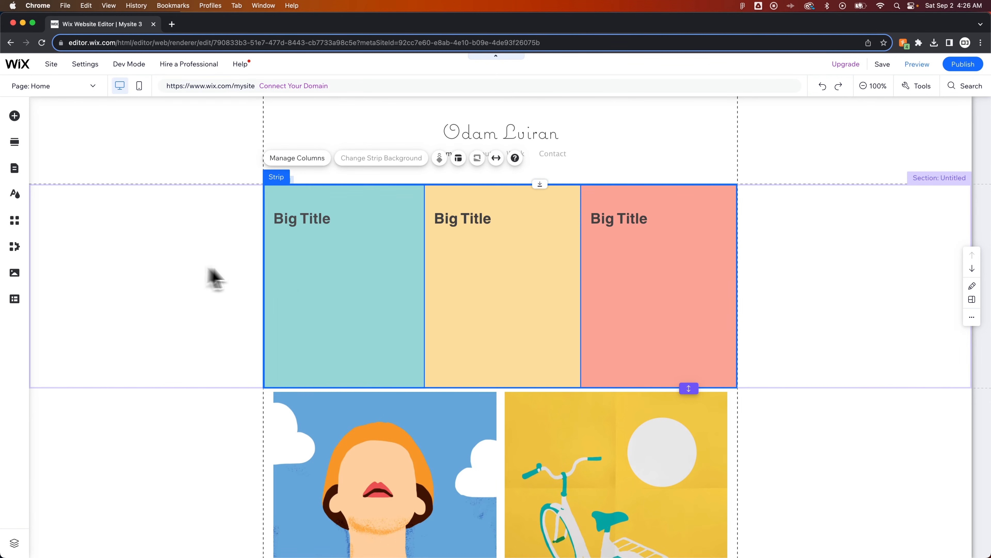
- Move the strip's yellow second column ahead of the teal column so it comes first
left_click(314, 158)
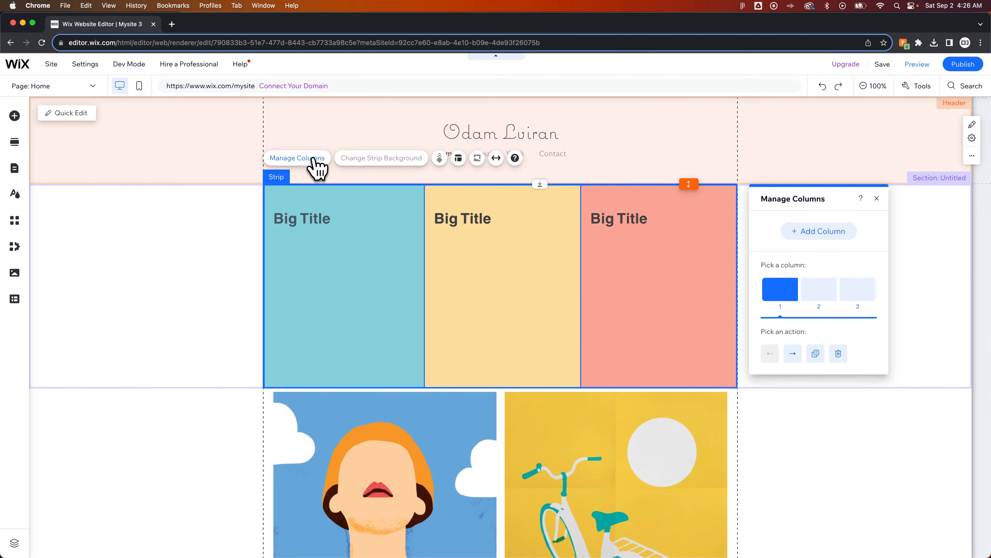
left_click(820, 297)
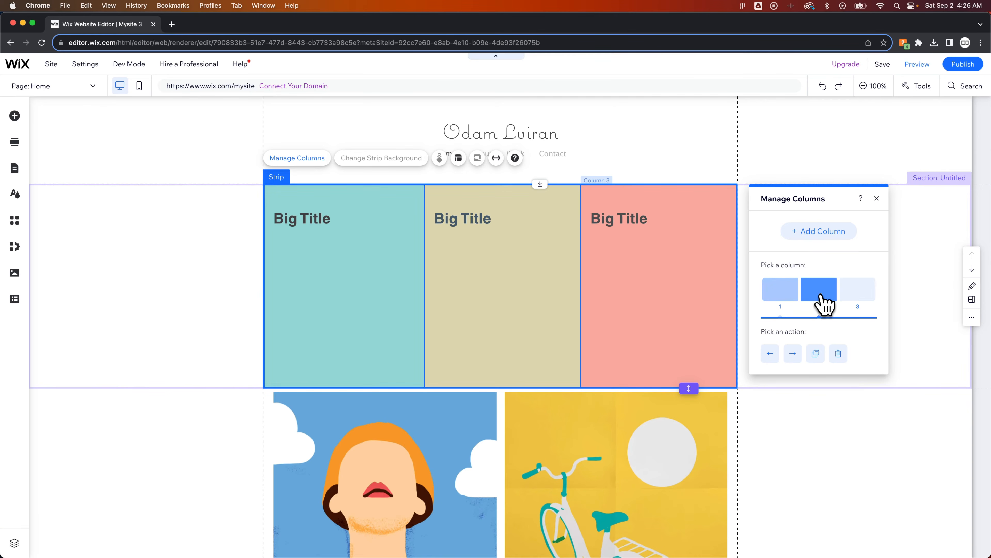
left_click(792, 297)
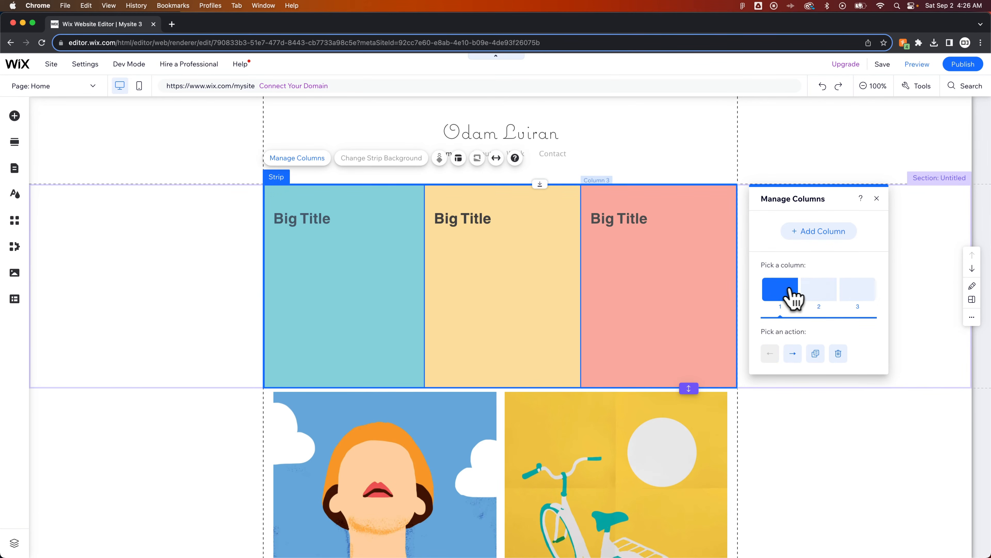
left_click(816, 297)
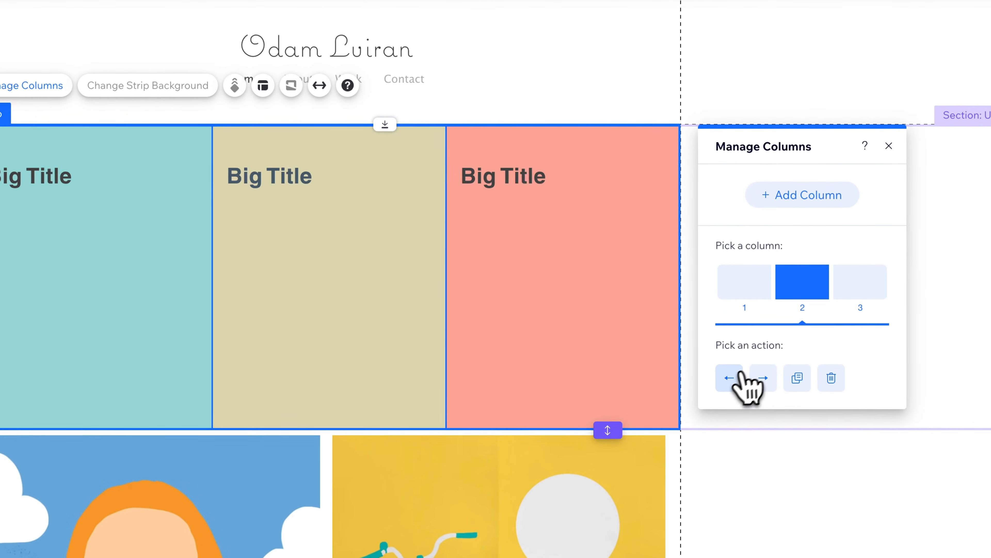
left_click(740, 374)
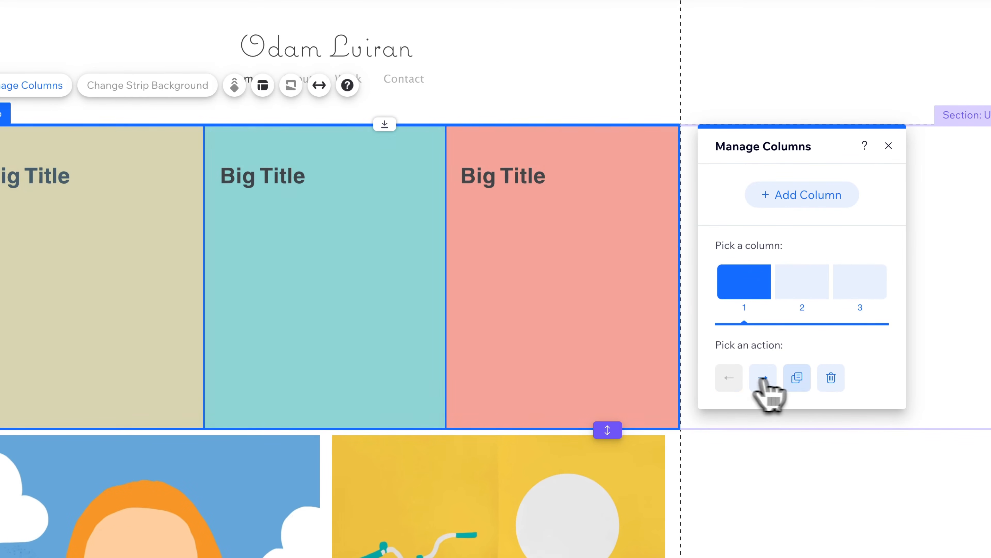
- Duplicate the strip's yellow first column and delete the duplicate
left_click(797, 378)
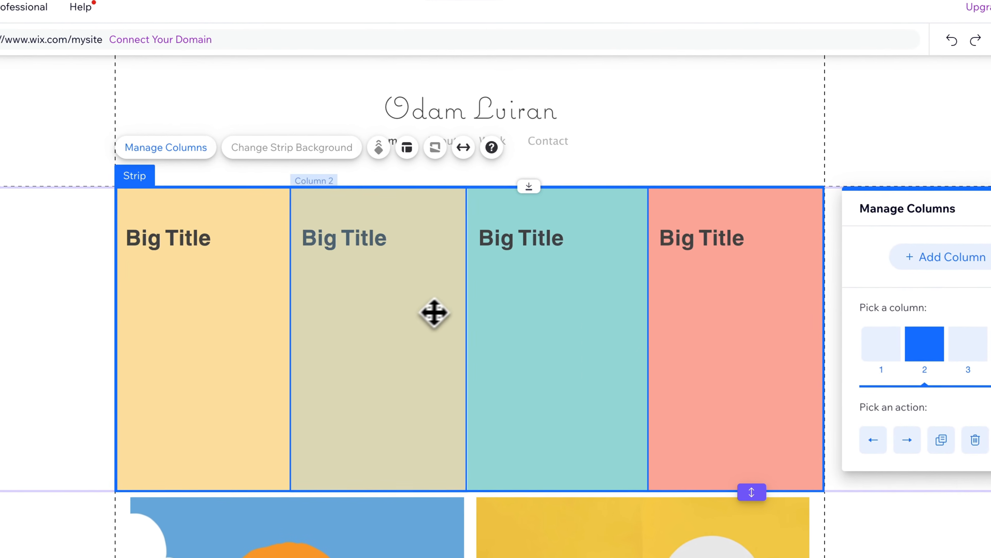
left_click(268, 255)
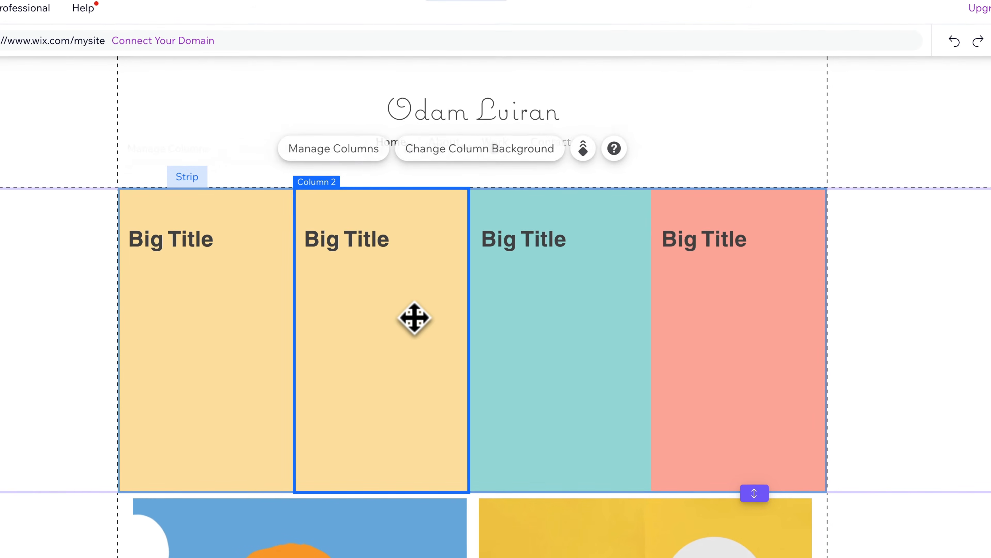
left_click(367, 155)
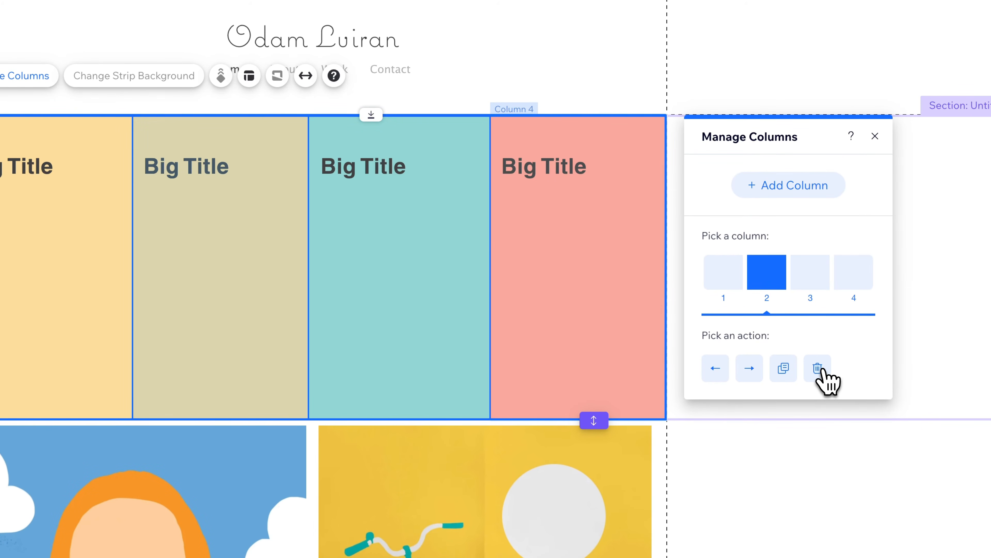
left_click(818, 369)
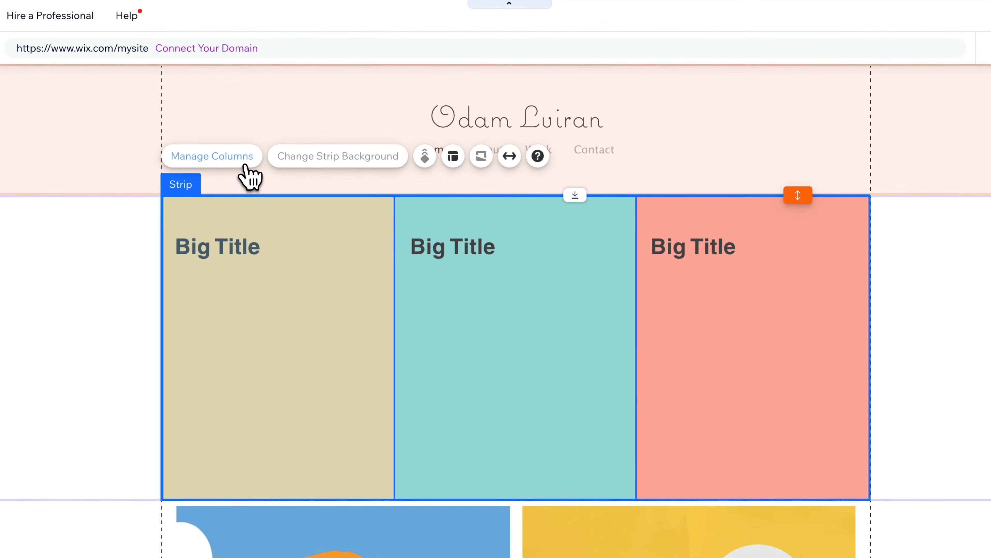
- Look at the column management options for the strip and select the teal second column
left_click(246, 166)
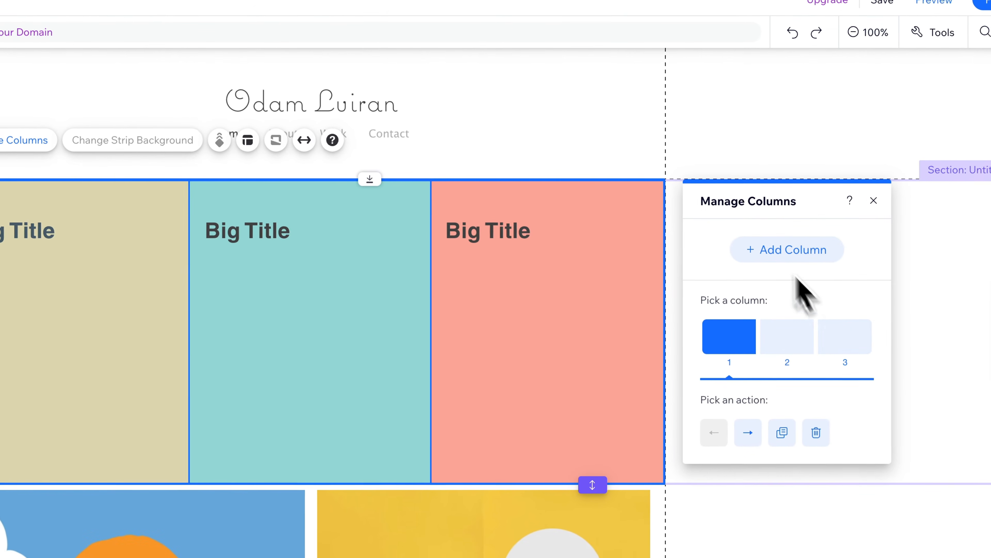
left_click(412, 240)
left_click(343, 308)
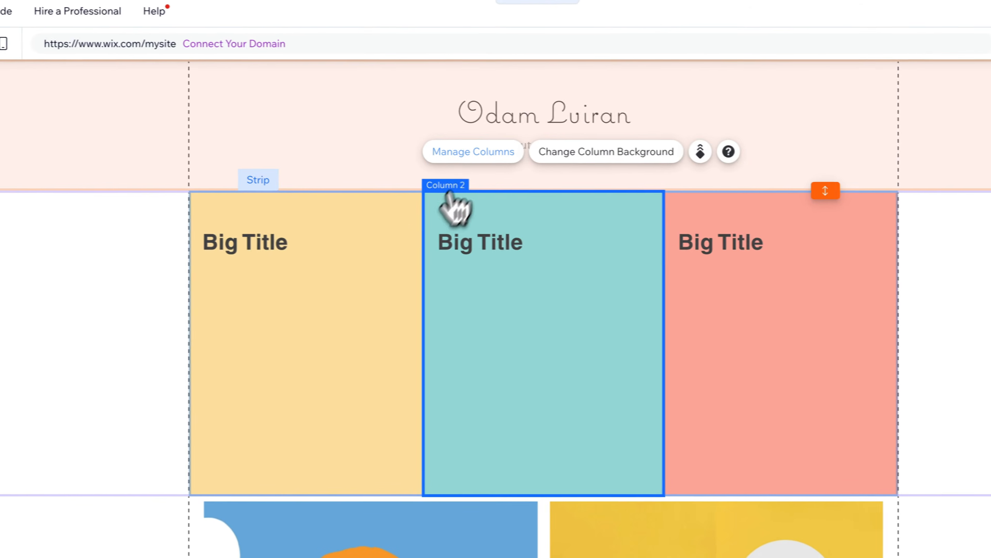
- Try the 20-20-60 and 30-30-40 column proportions on the strip and set it back to Equal
left_click(487, 153)
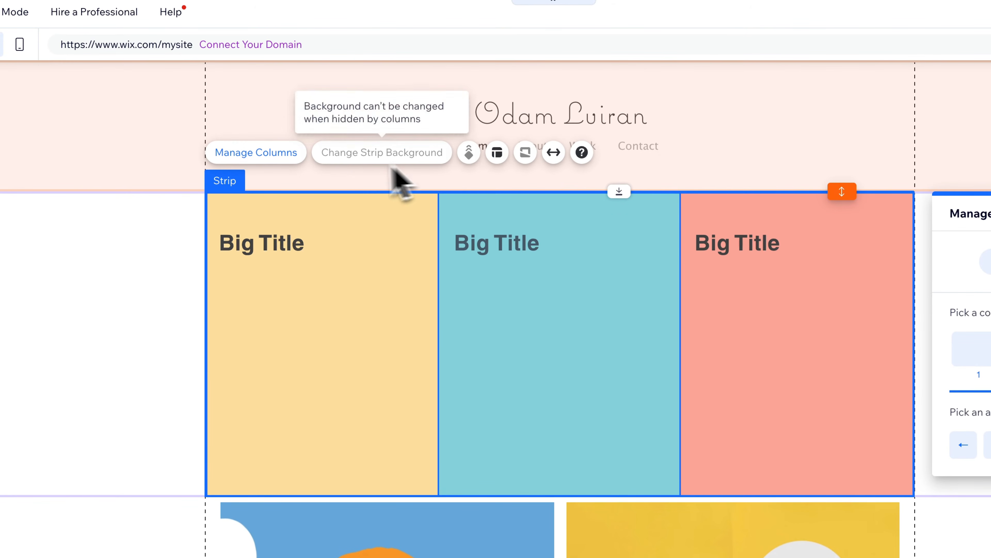
left_click(499, 154)
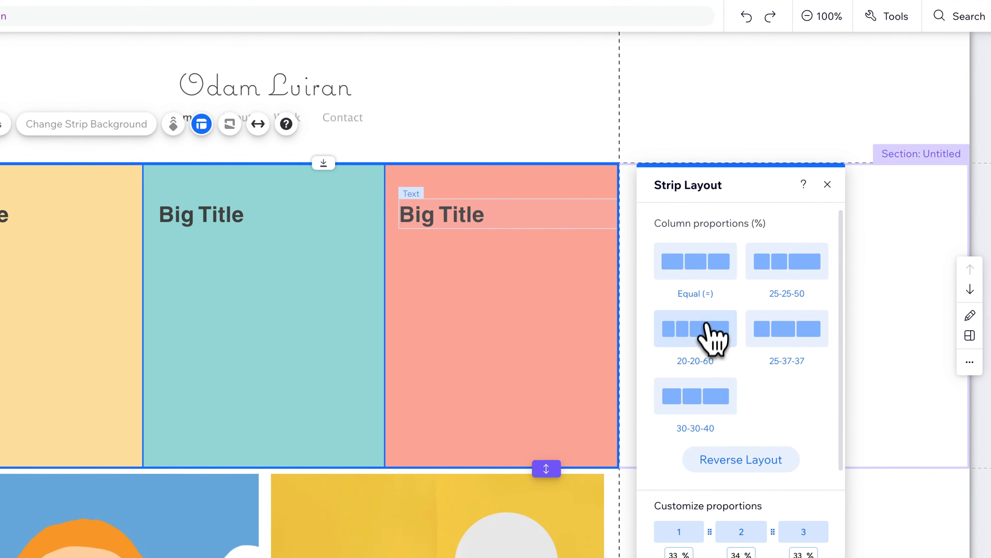
left_click(707, 335)
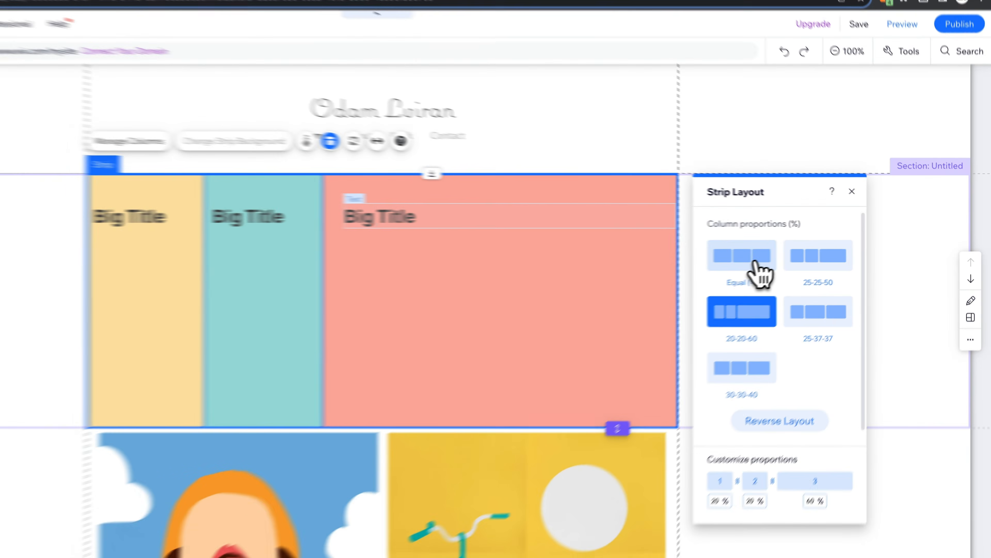
left_click(713, 275)
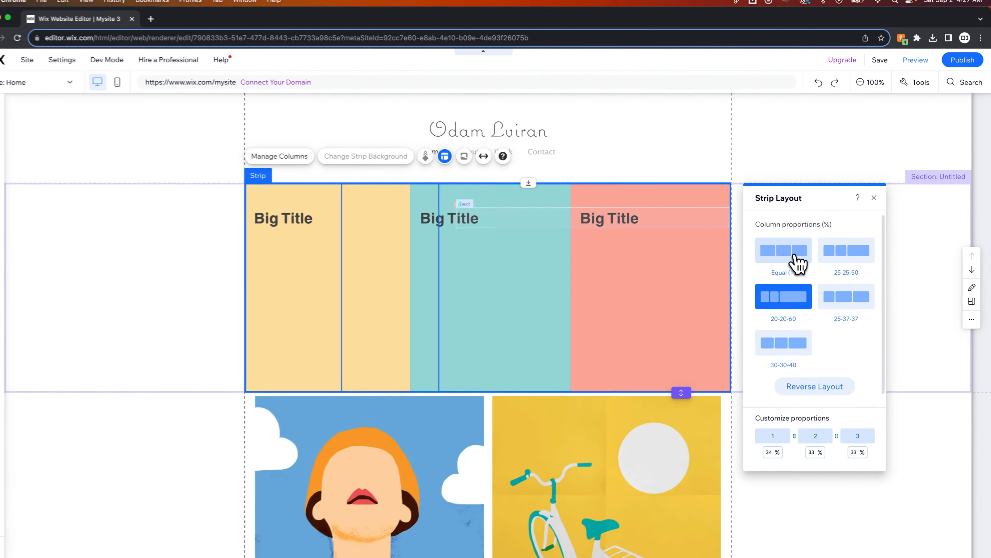
left_click(800, 306)
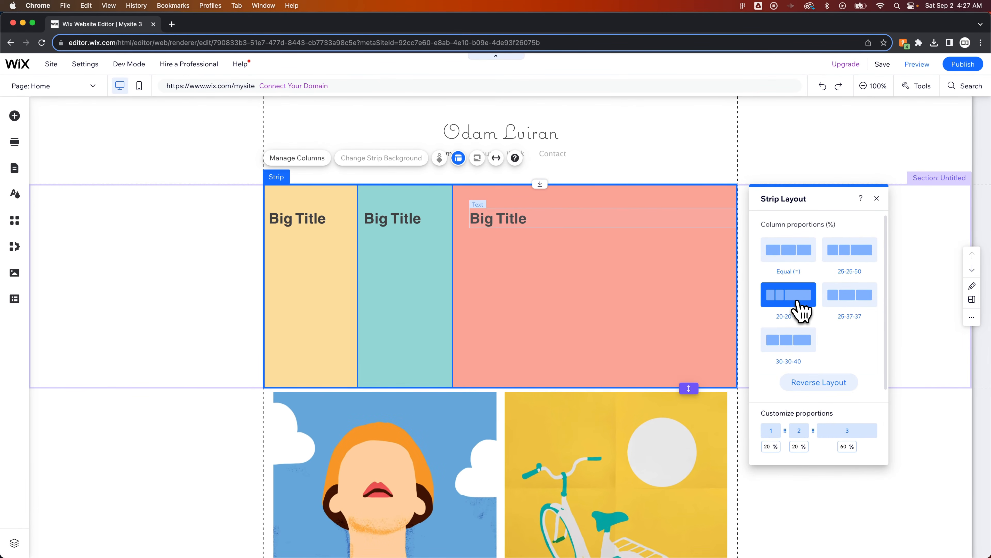
left_click(796, 343)
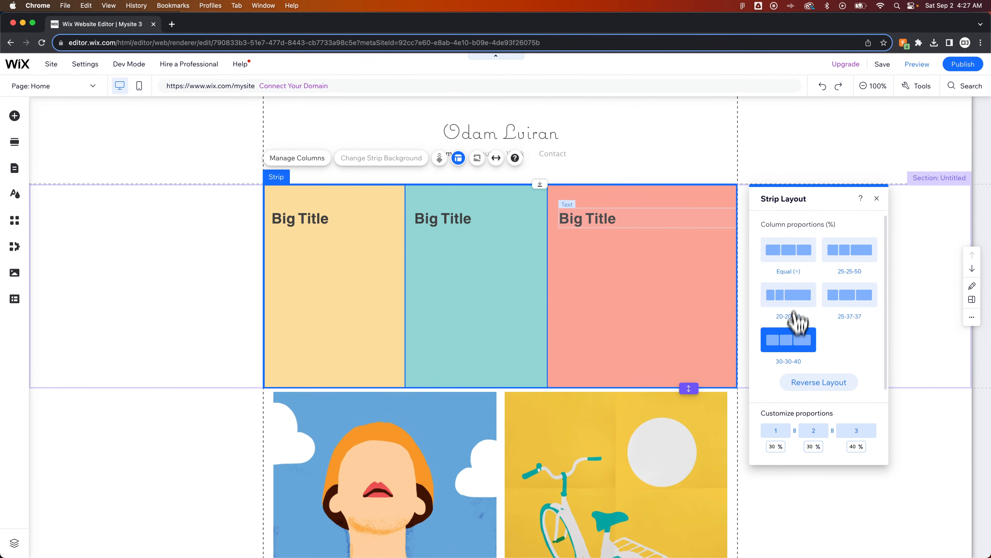
left_click(804, 256)
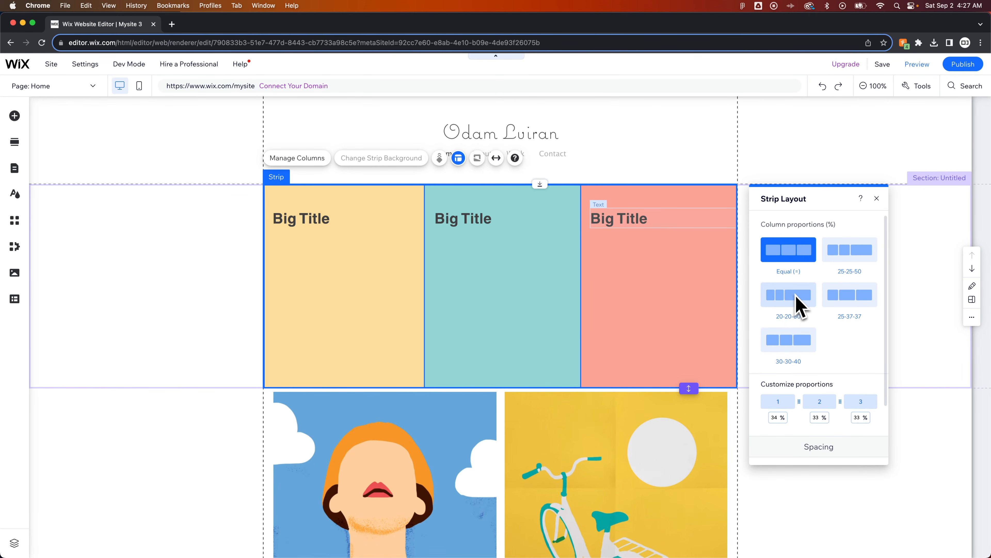
- Set the strip's column spacing to 15 px and its padding to 26 px
scroll(804, 309, "down", 3)
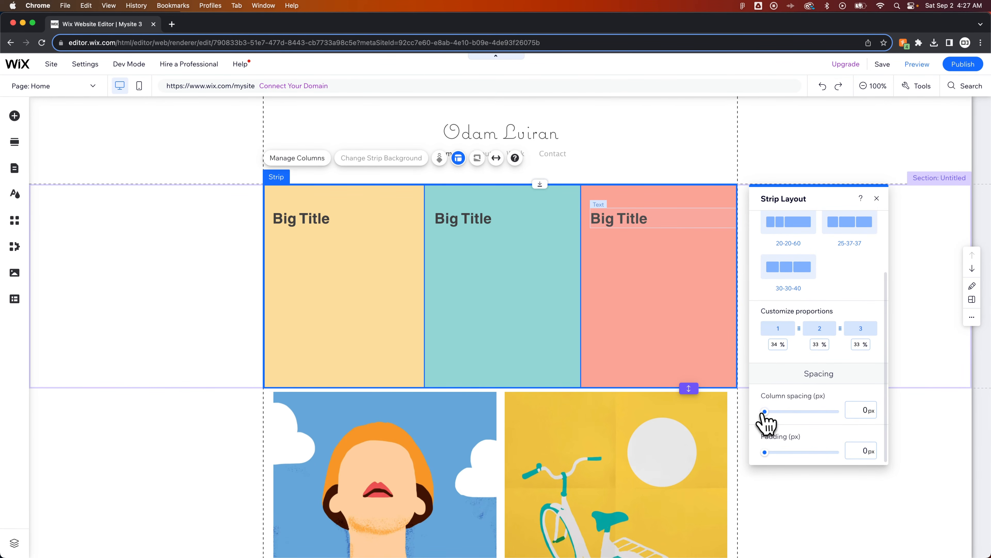
mouse_move(764, 412)
left_mouse_down()
mouse_move(785, 415)
mouse_move(775, 421)
left_mouse_up()
scroll(779, 417, "down", 1)
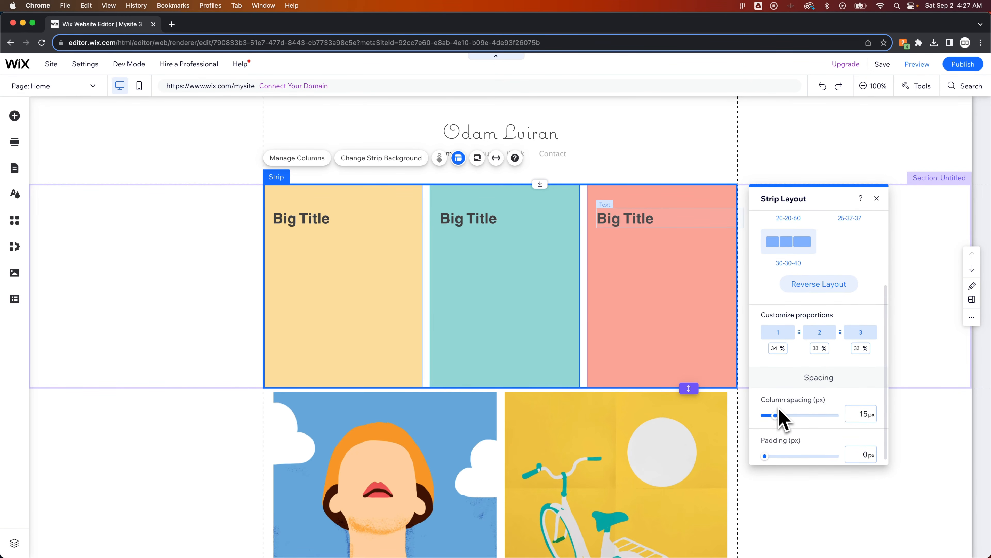
scroll(767, 458, "down", 1)
left_click_drag(766, 454, 783, 457)
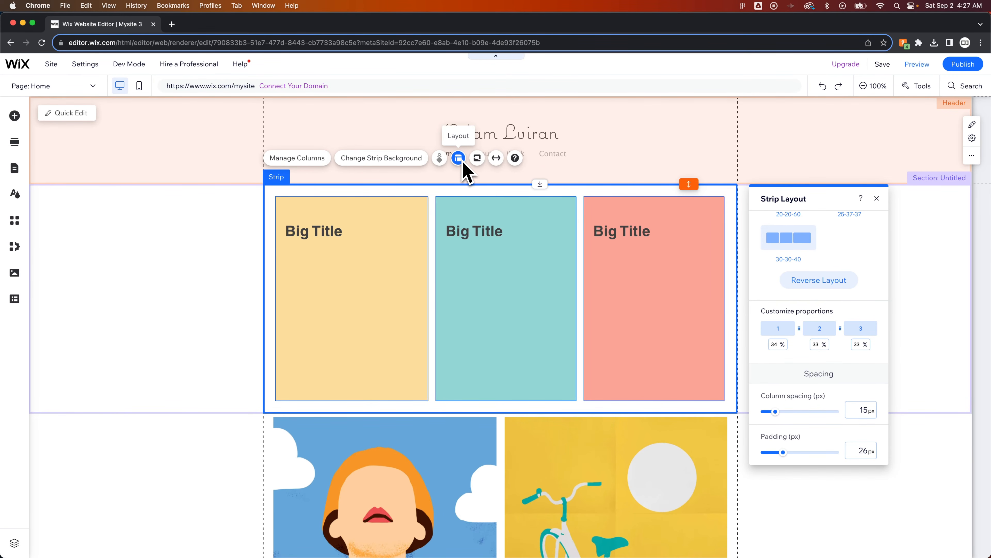
scroll(798, 289, "up", 3)
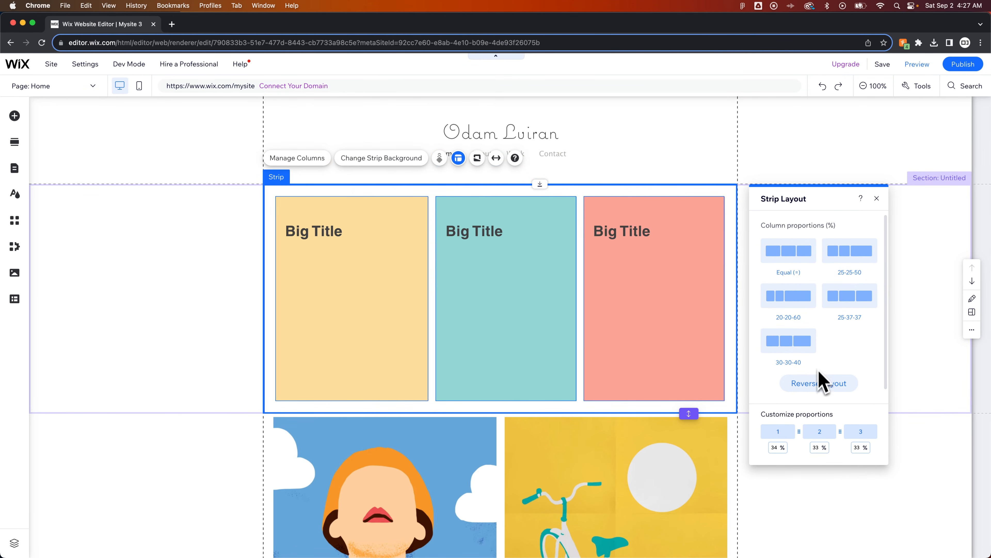
scroll(823, 381, "down", 3)
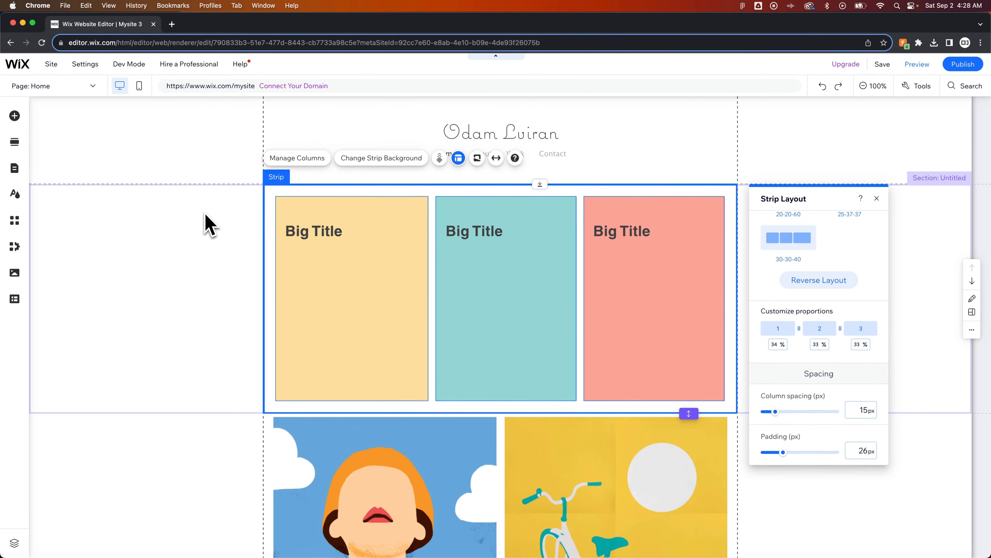
- Apply the Ellipse shape divider to the strip's bottom edge and look through the additional divider shapes without choosing one
left_click(477, 159)
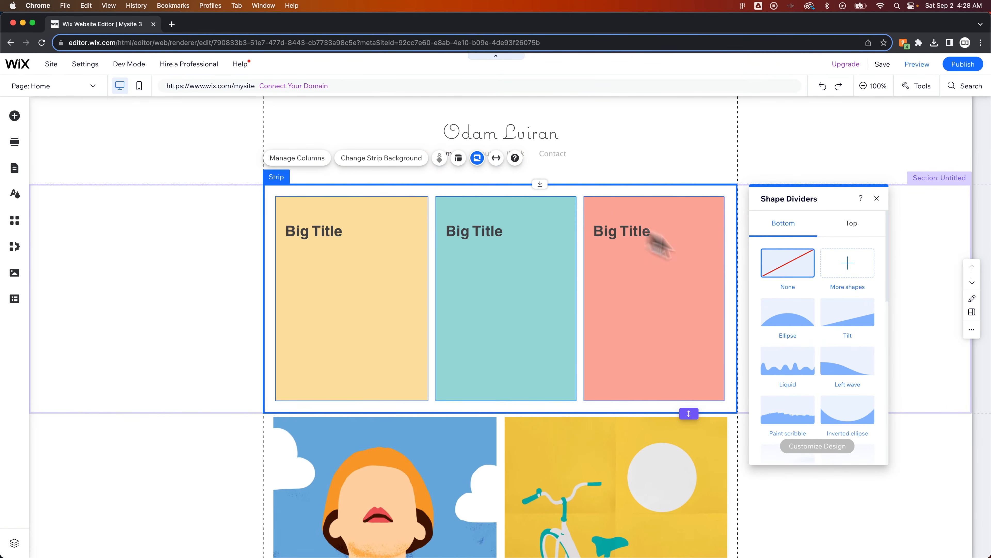
left_click(789, 317)
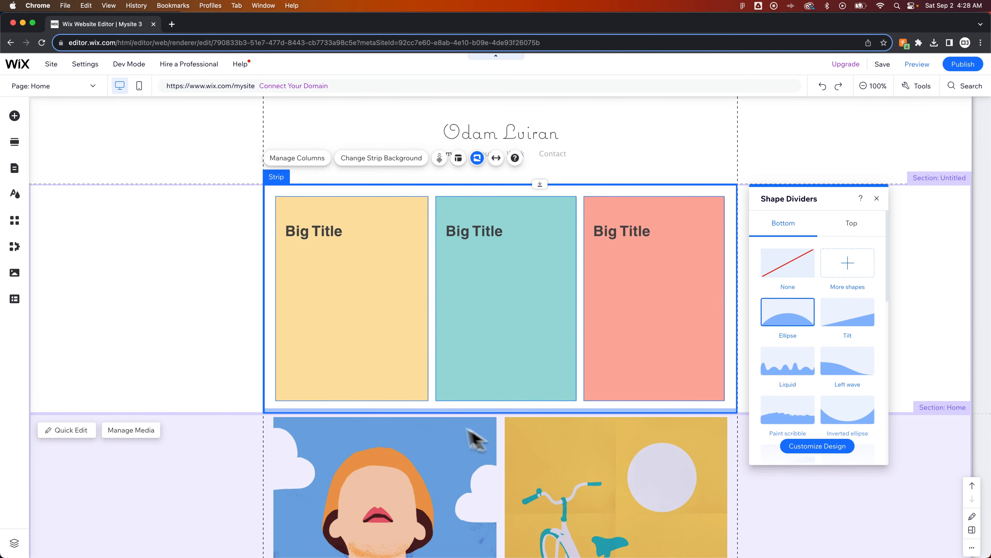
left_click(852, 269)
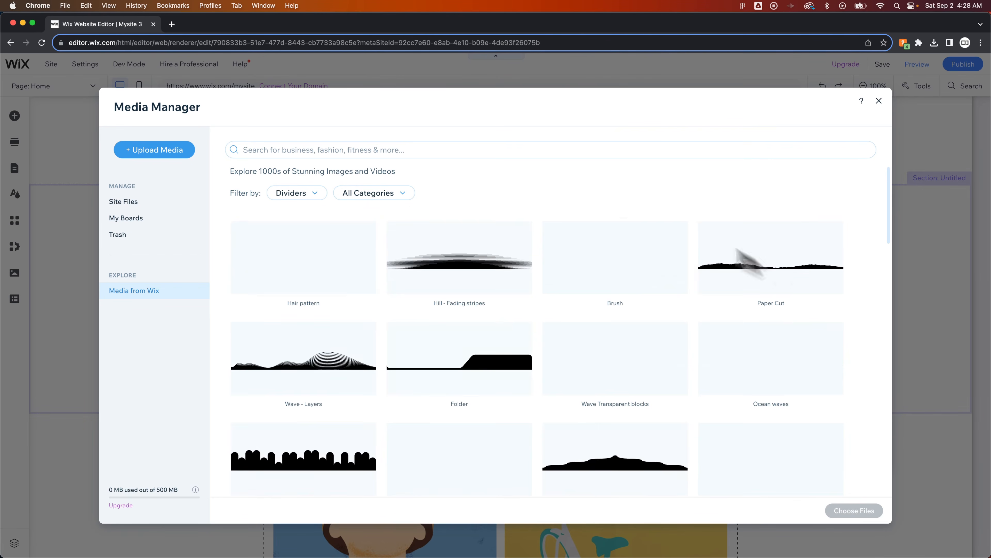
left_click(879, 101)
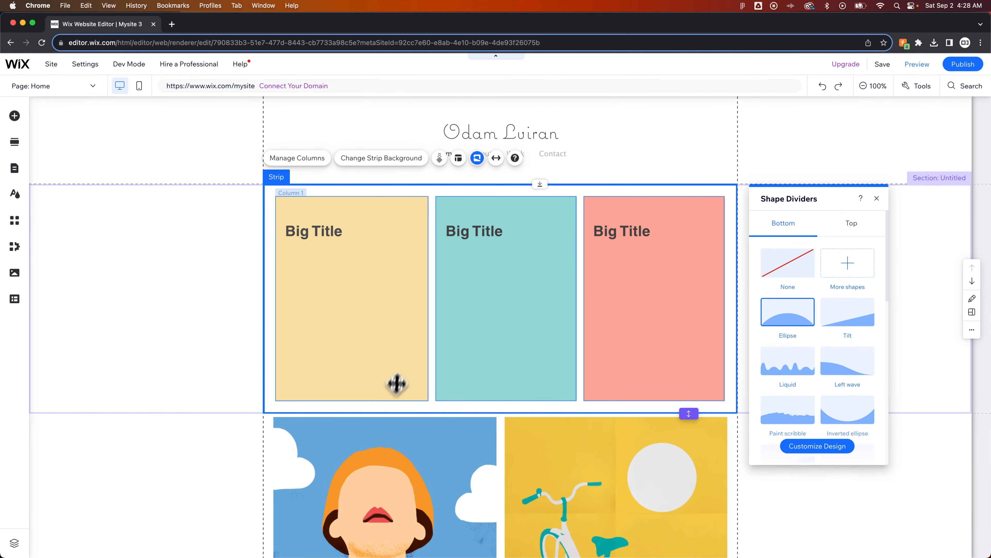
- Select the yellow and teal columns, the whole strip and its surrounding section in turn to compare their editing options
left_click(375, 292)
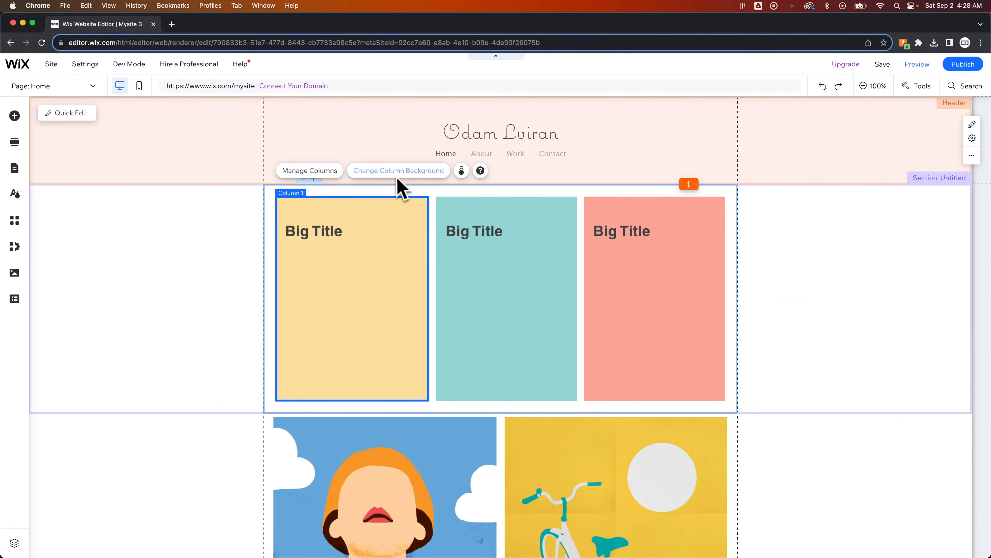
left_click(505, 206)
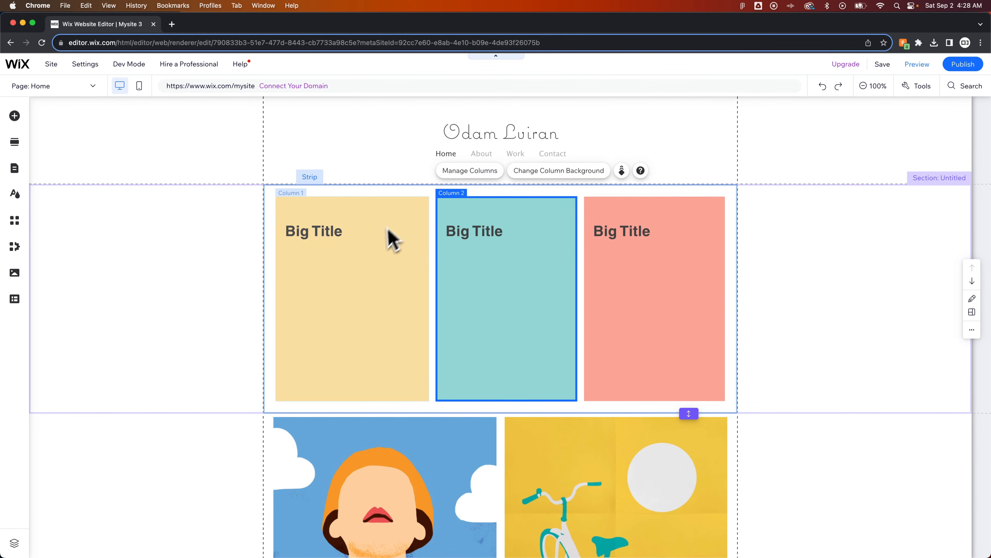
left_click(395, 245)
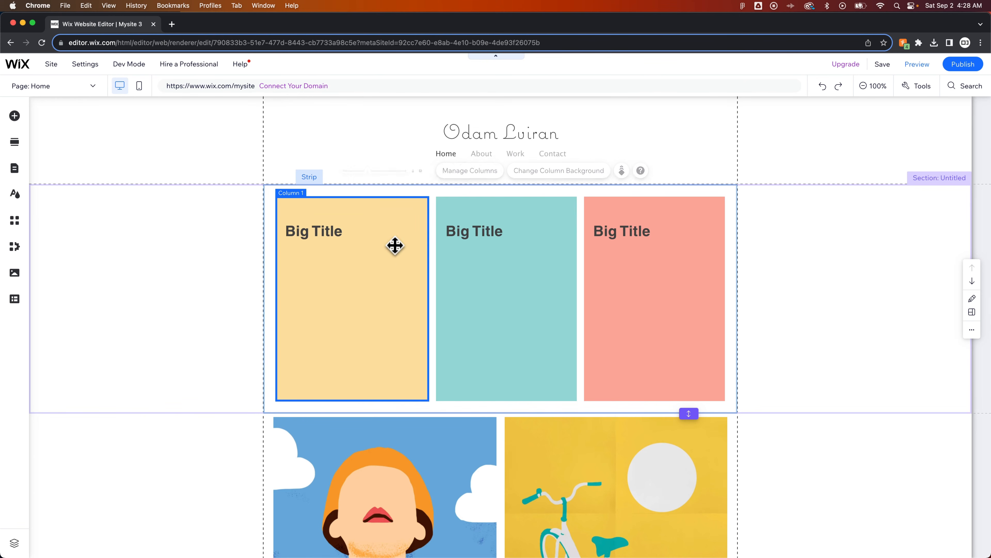
left_click(319, 182)
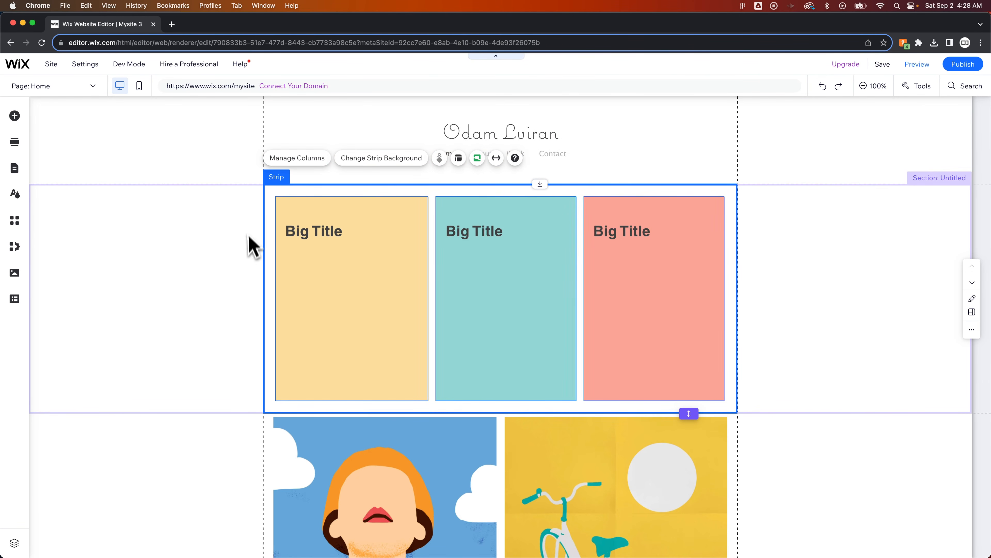
left_click(249, 255)
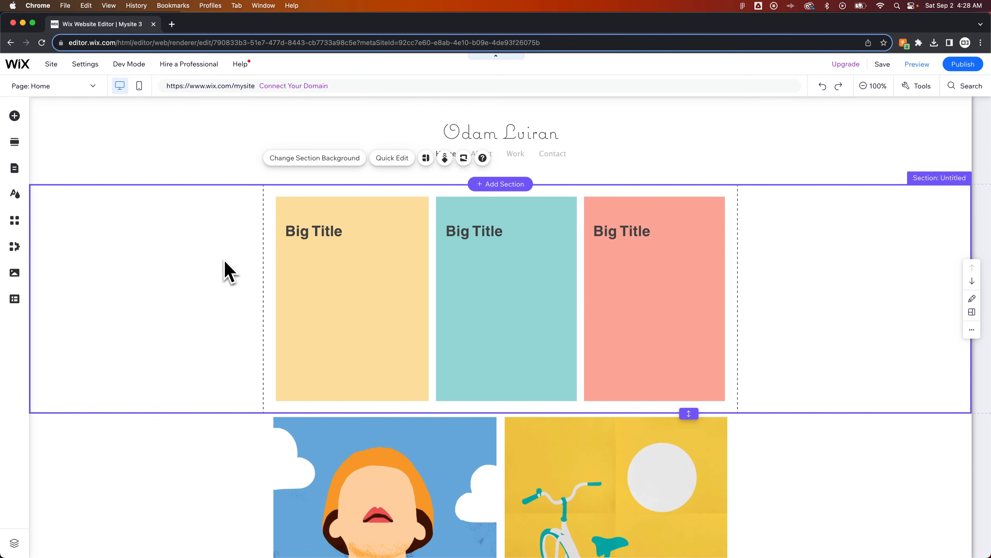